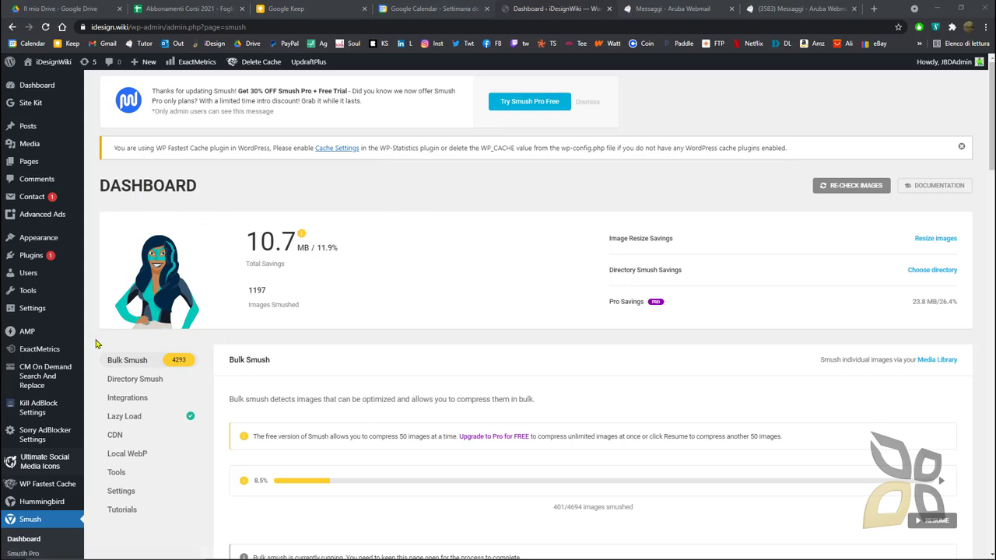
Step: Open the Plugins page in a separate browser tab and search the plugins available to add for "smush"
right_click(27, 254)
click(58, 262)
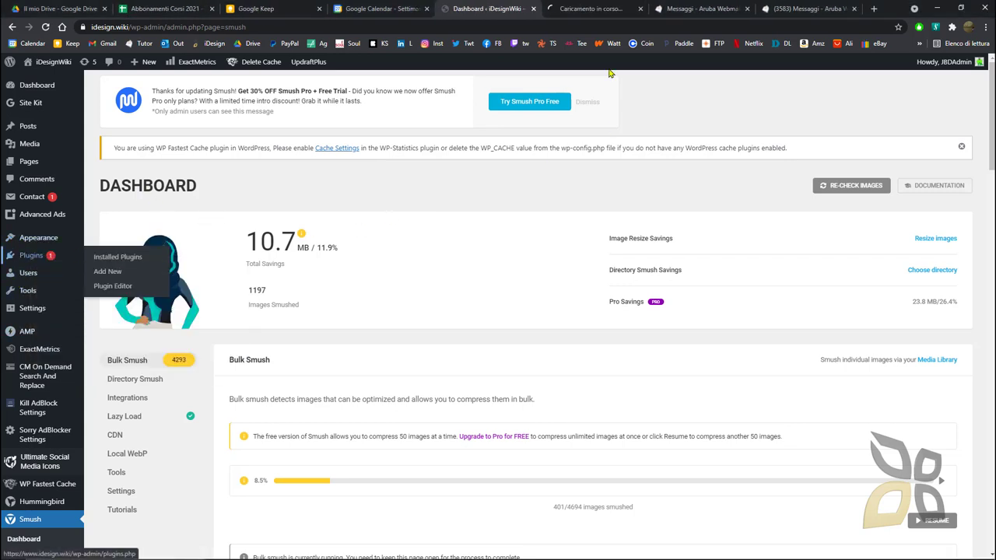
click(575, 9)
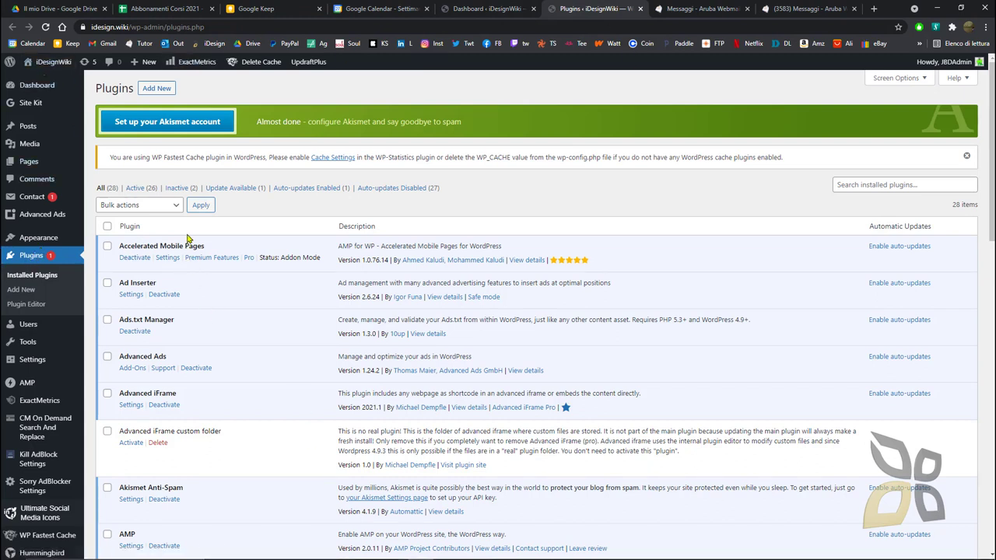
click(145, 93)
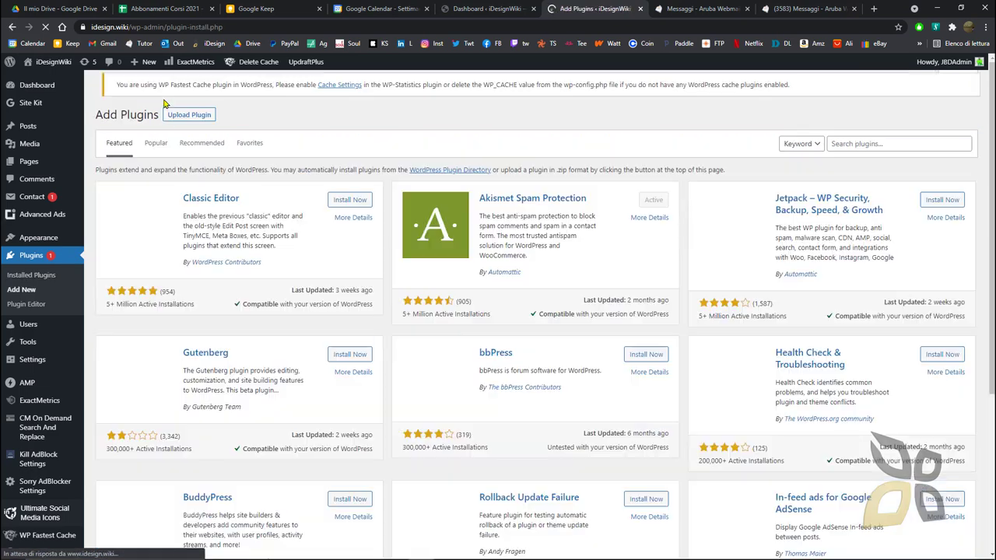
click(858, 147)
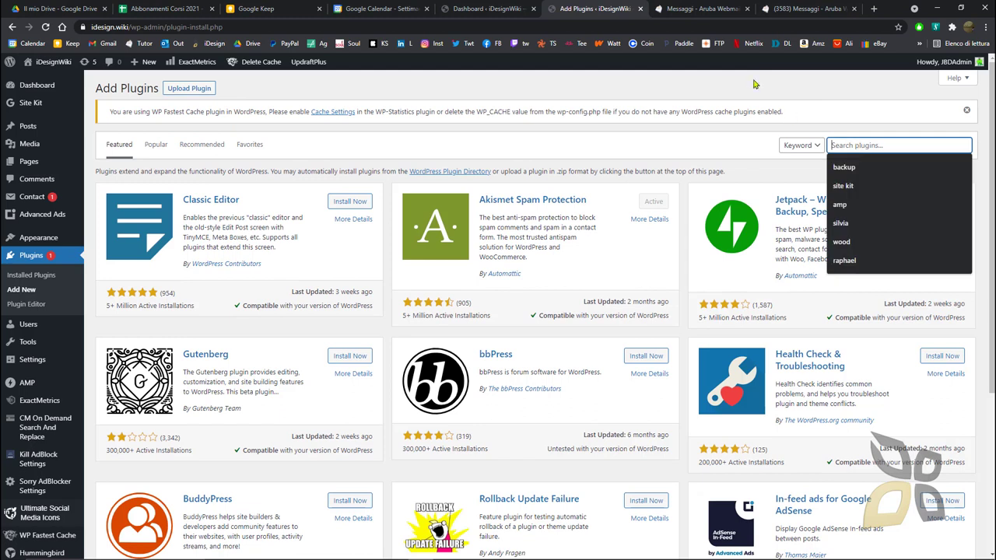
text(smush)
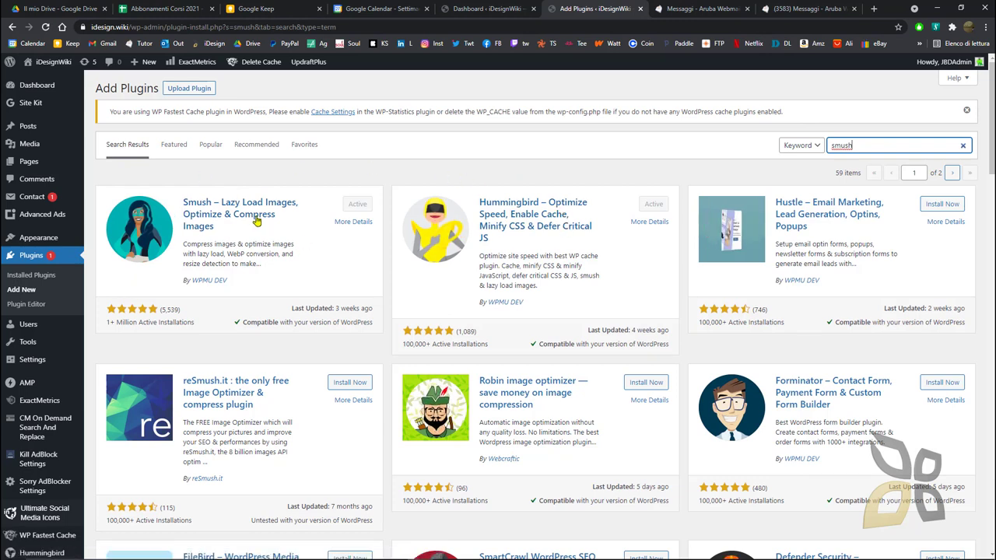
Step: Look through the plugin search results, comparing Smush with the other image optimization and performance plugins
scroll(134, 263, down, 2)
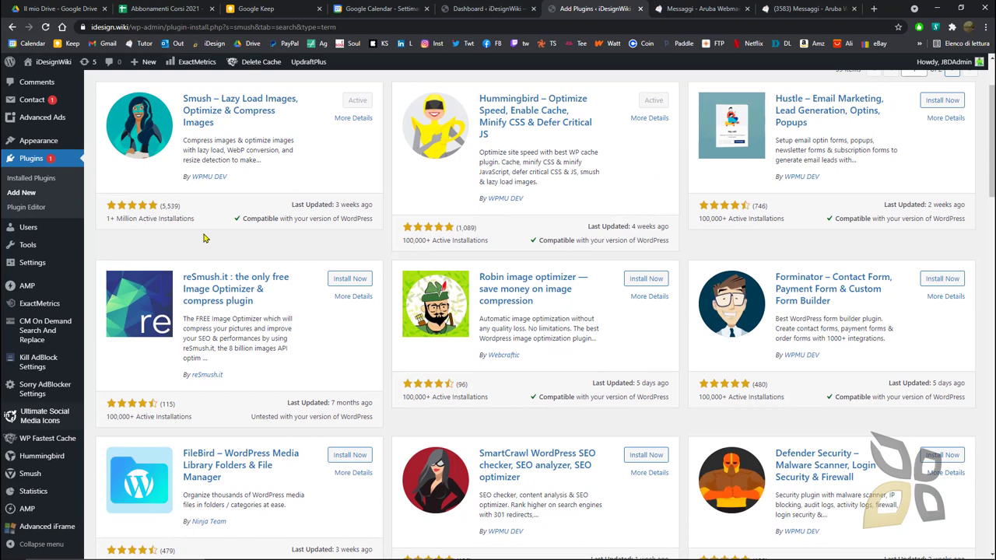
scroll(221, 227, down, 2)
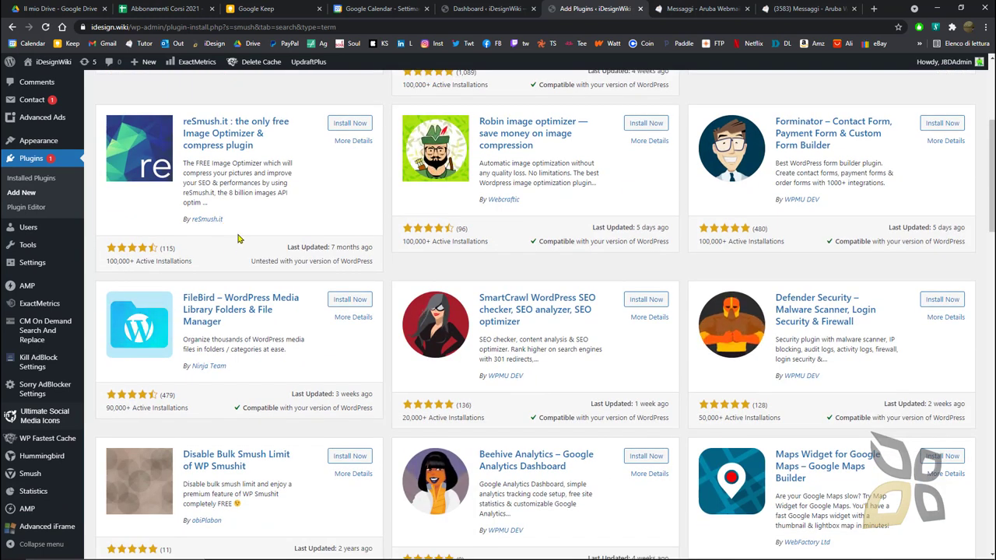
scroll(228, 250, up, 2)
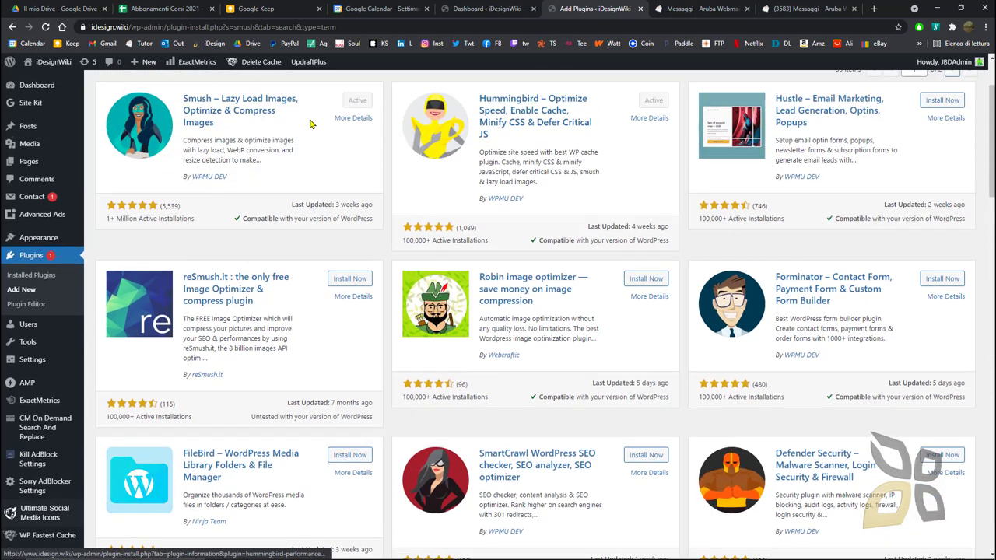
scroll(534, 193, down, 2)
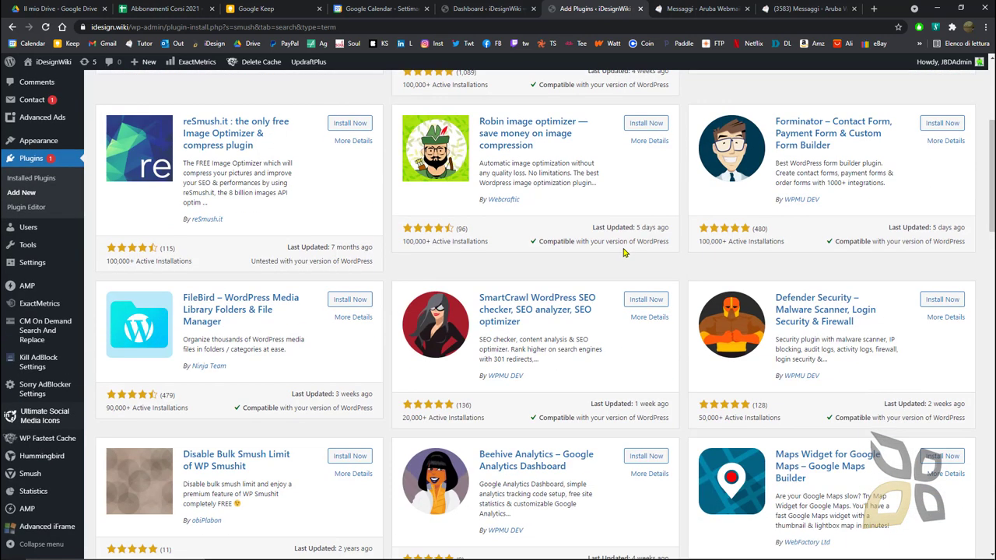
scroll(625, 251, down, 1)
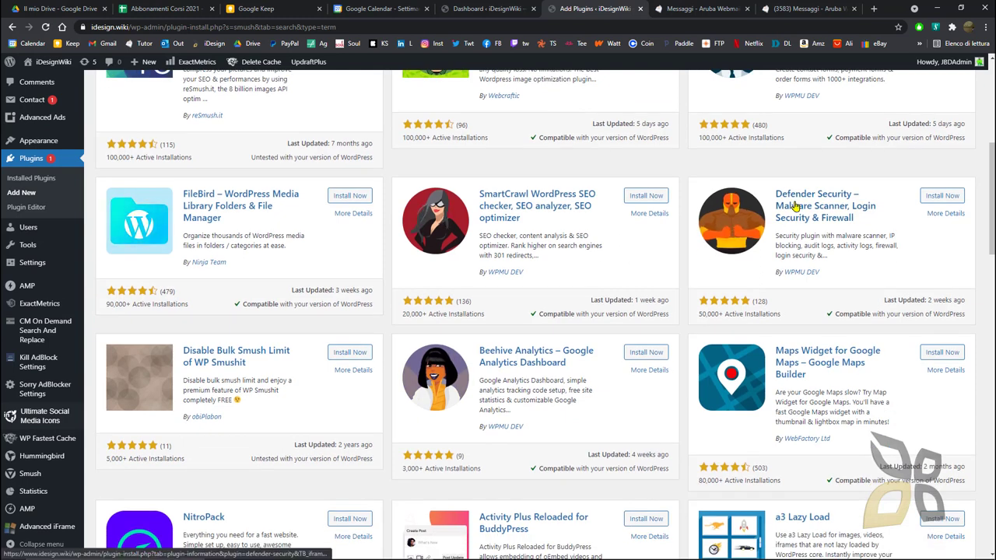
scroll(451, 206, down, 1)
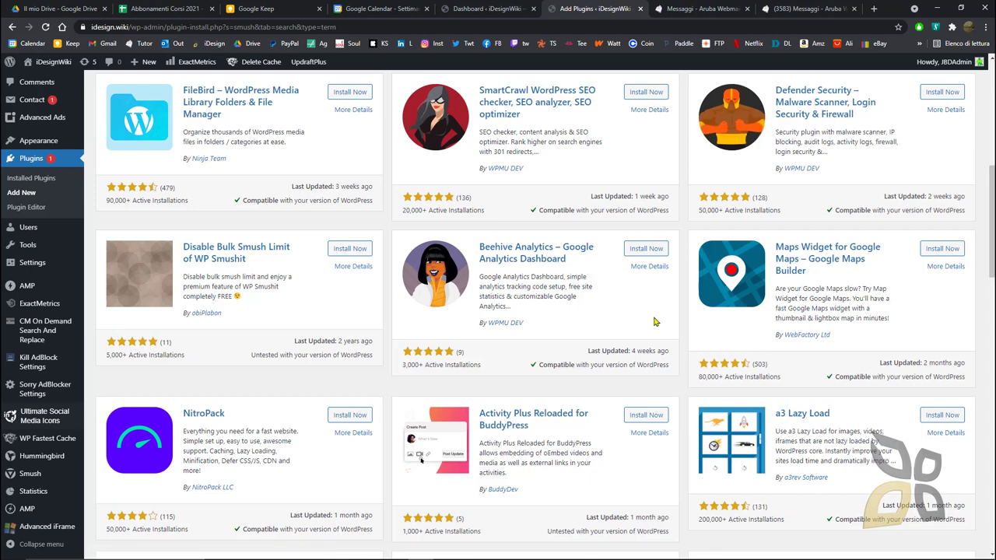
scroll(454, 224, down, 2)
scroll(455, 224, down, 2)
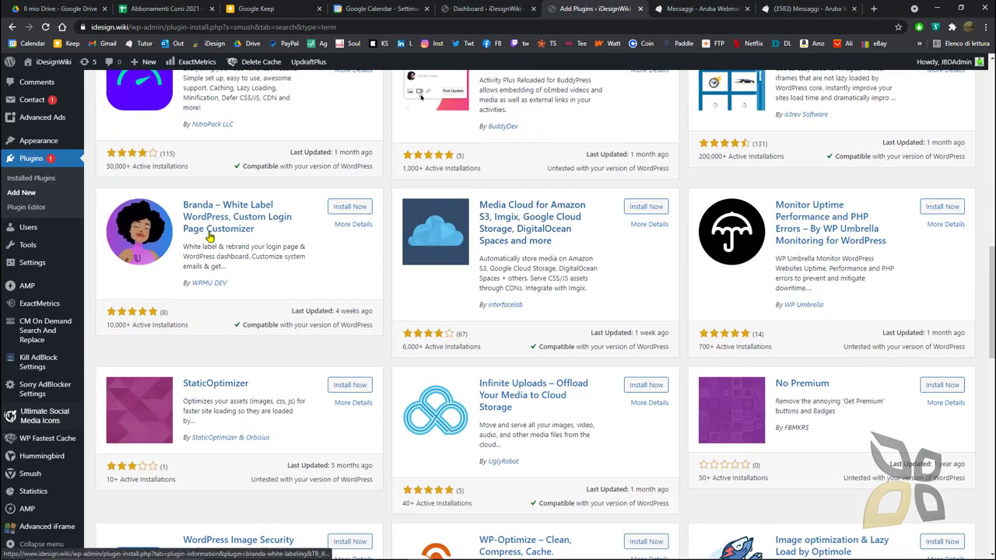
scroll(273, 255, down, 2)
scroll(418, 344, up, 10)
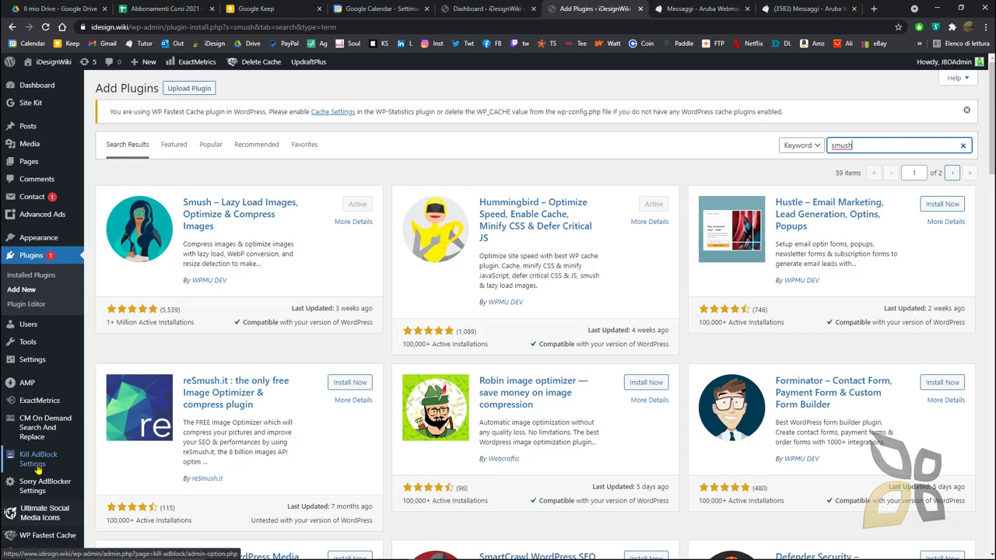
Step: Open the Smush dashboard, close that extra browser tab and return to the original Smush dashboard
scroll(39, 487, down, 1)
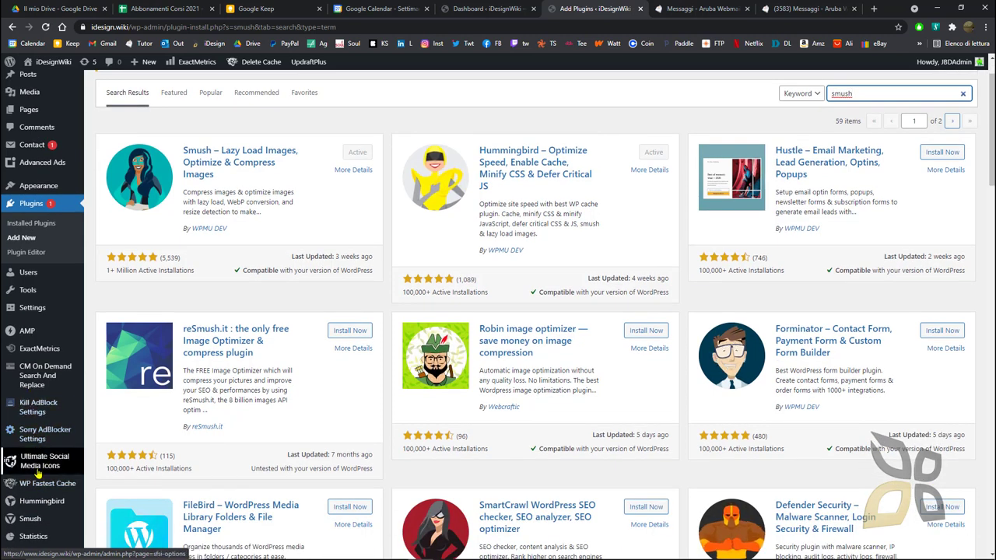
scroll(39, 487, down, 2)
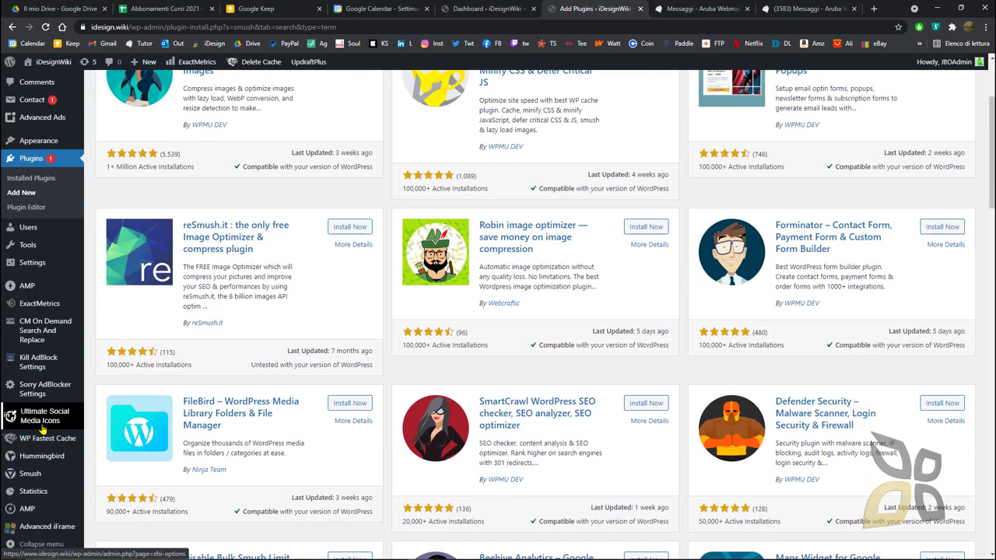
click(35, 476)
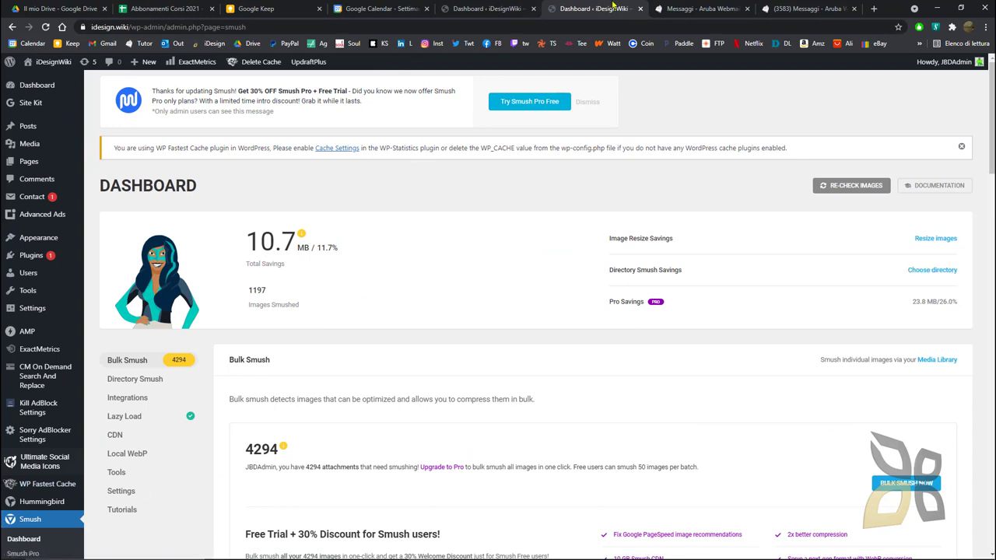
click(636, 9)
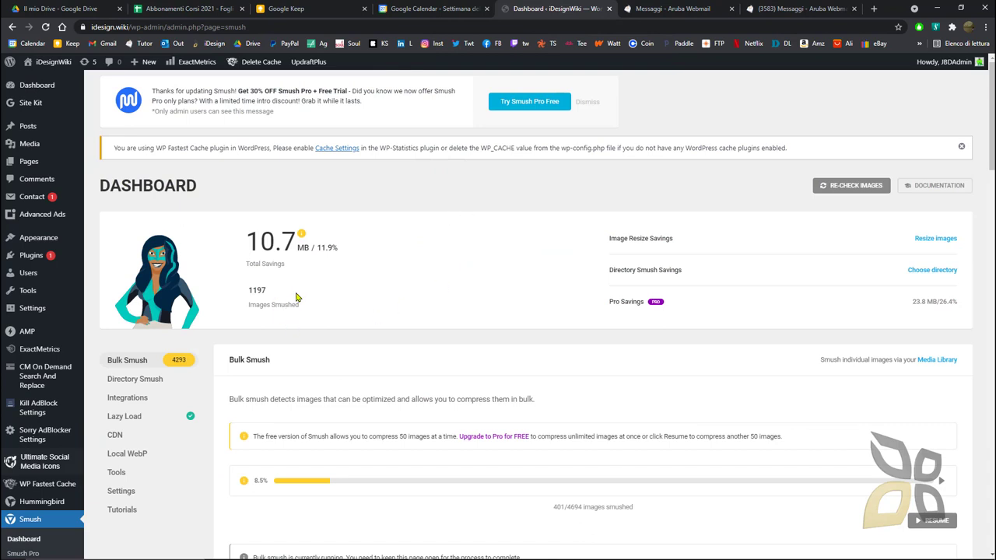
Step: Read the Bulk Smush description and resume the bulk compression of the images
scroll(299, 292, down, 2)
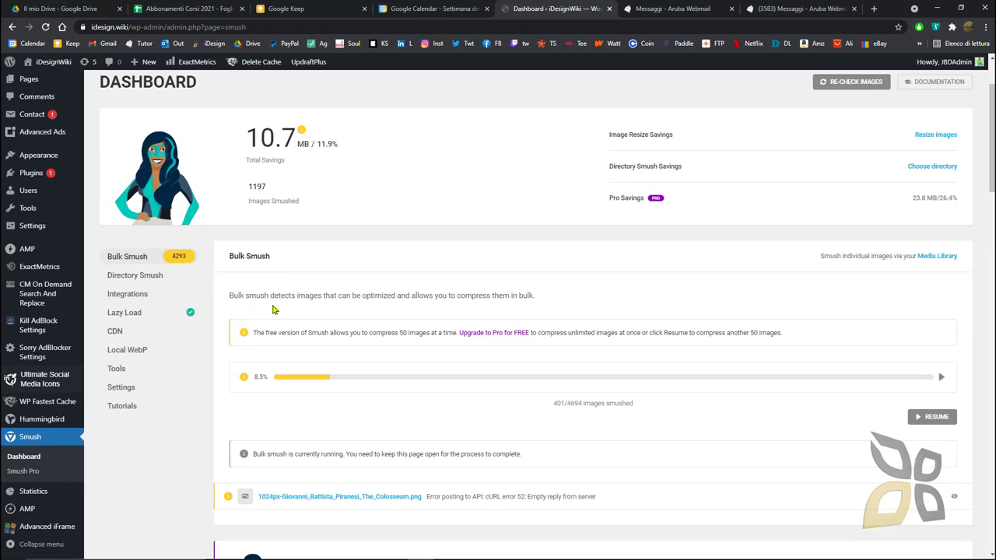
drag(324, 298, 290, 298)
double_click(363, 295)
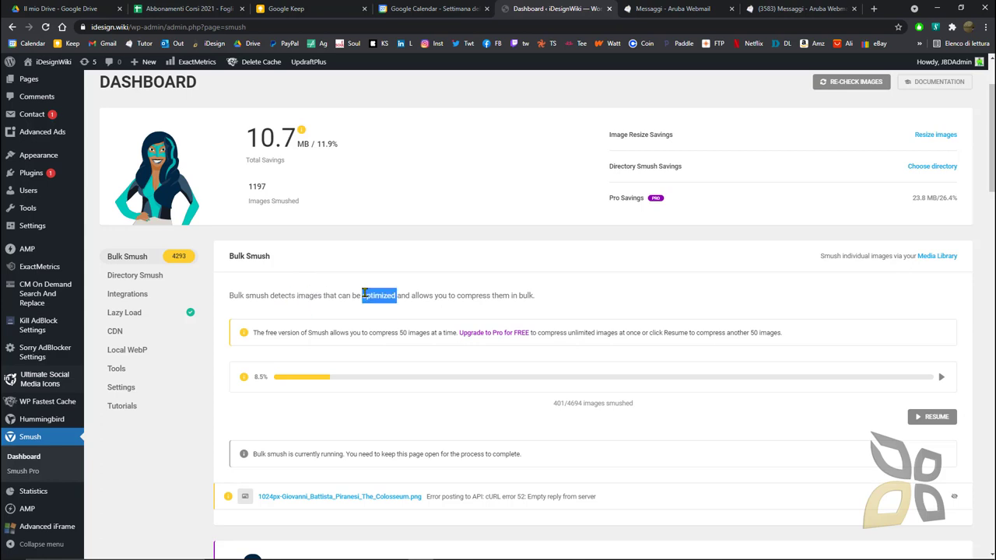
double_click(452, 296)
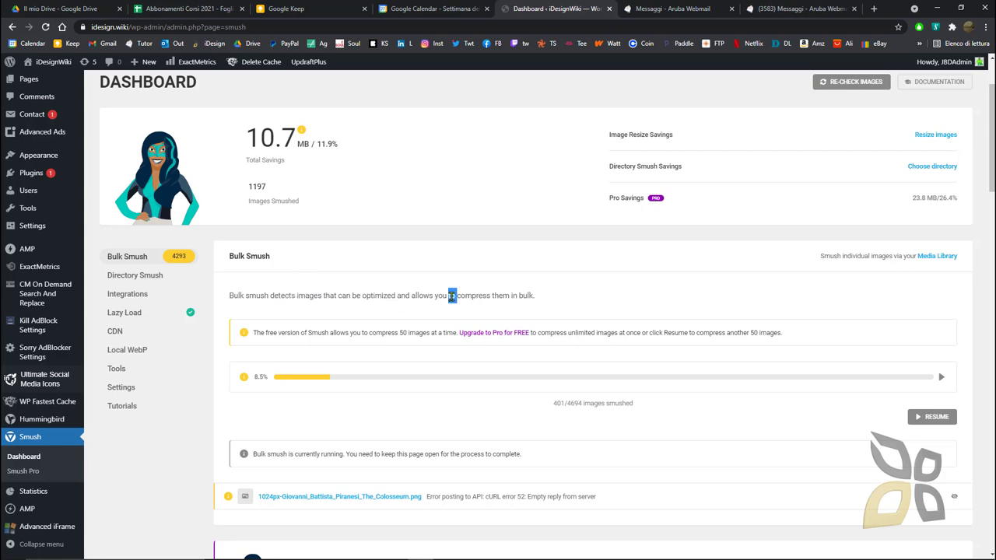
click(544, 290)
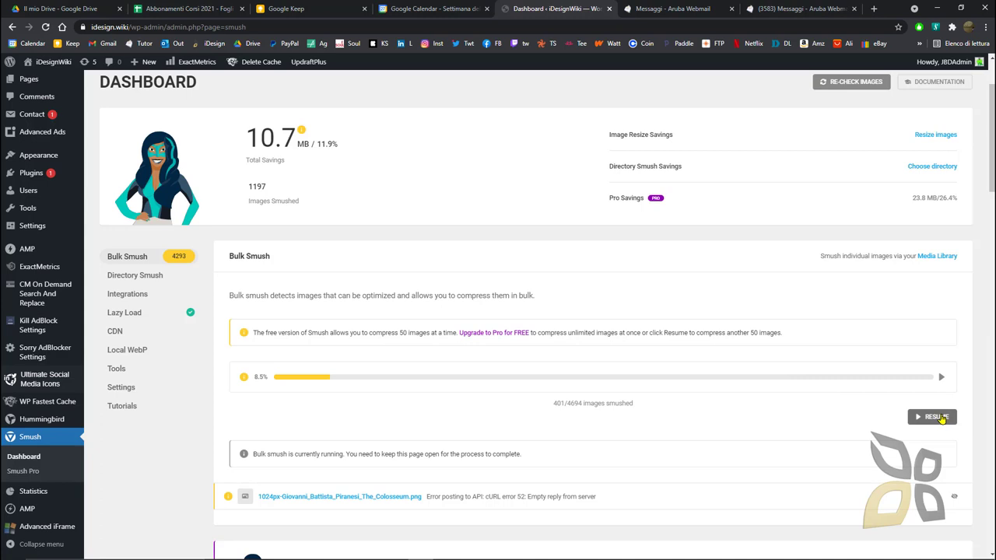
click(937, 418)
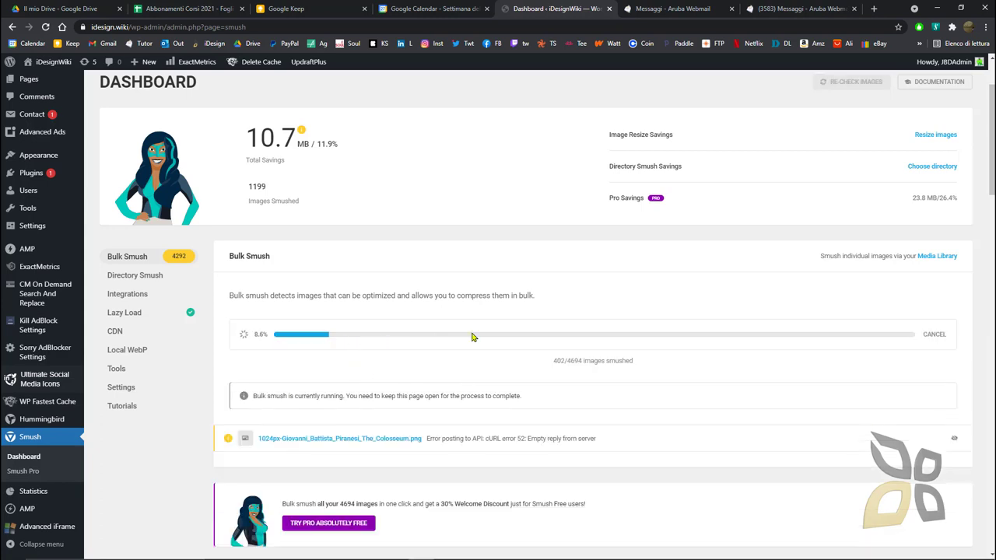
Step: Check the running Bulk Smush progress and the savings summary on the dashboard
scroll(472, 336, down, 1)
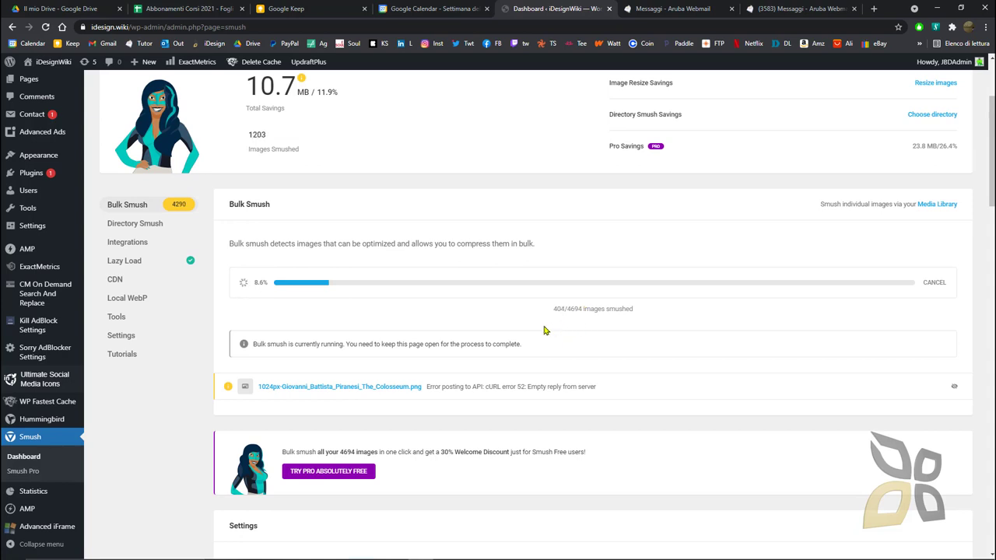
scroll(479, 308, down, 1)
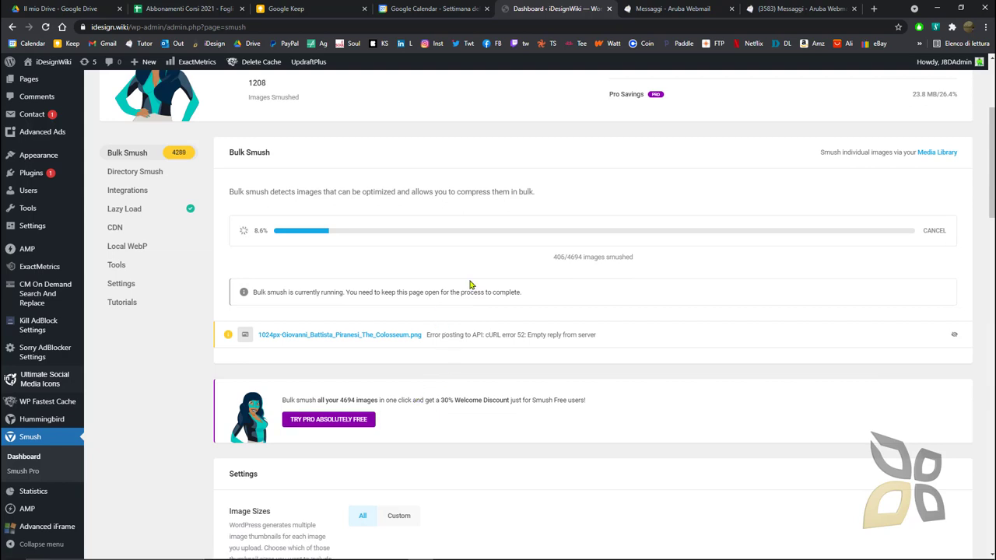
scroll(498, 297, up, 1)
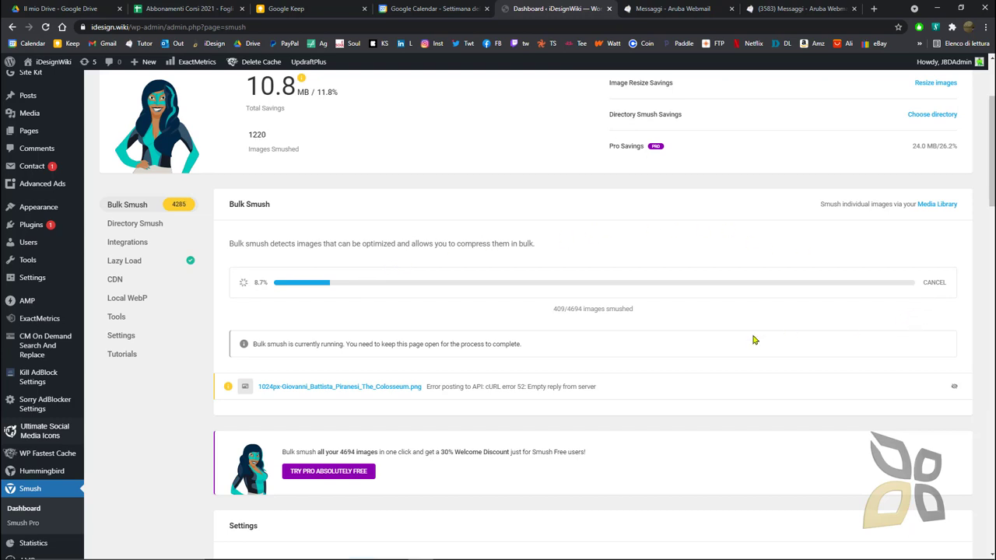
scroll(626, 327, up, 1)
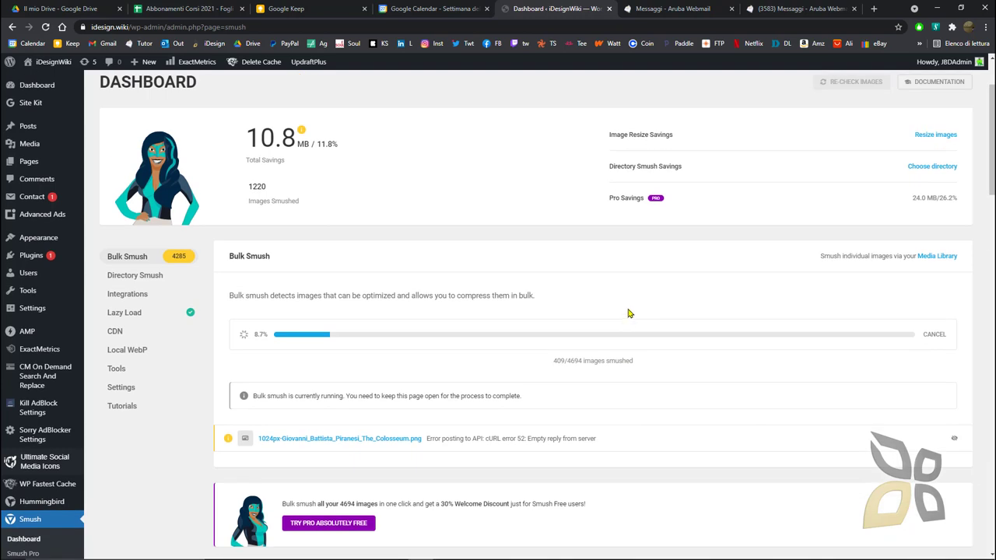
scroll(632, 311, down, 1)
scroll(642, 298, down, 1)
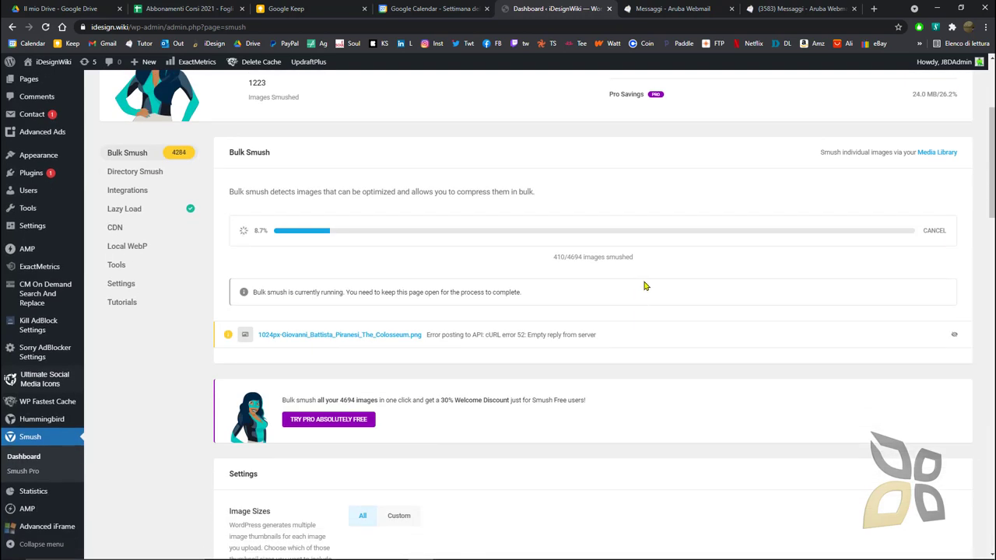
scroll(644, 287, up, 1)
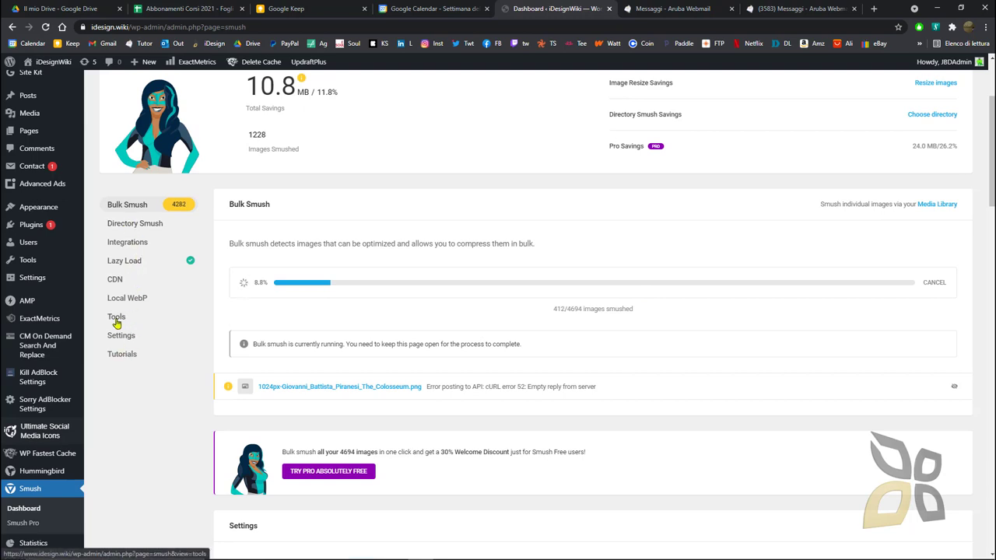
Step: Open Smush's Lazy Load settings in a separate browser tab and switch to it
right_click(137, 261)
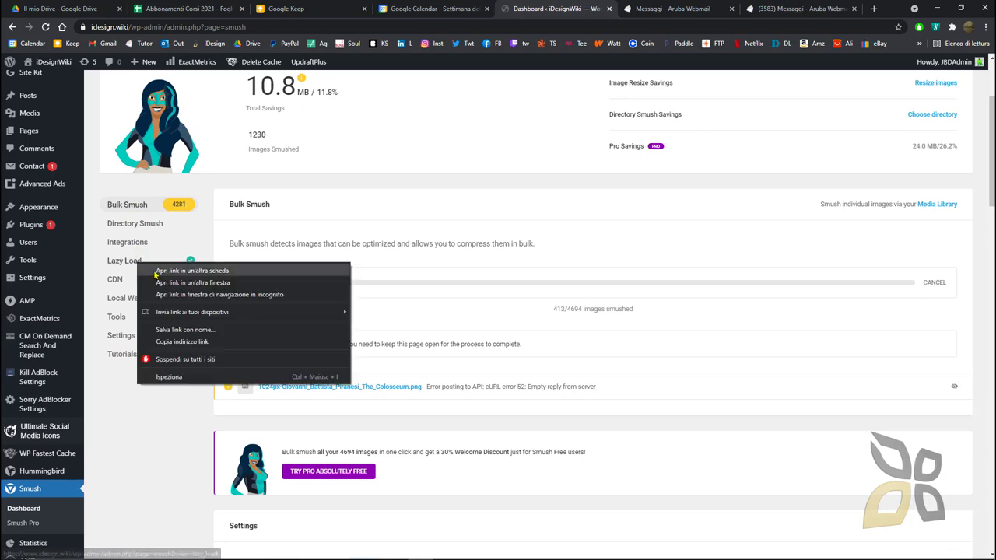
click(150, 269)
click(580, 9)
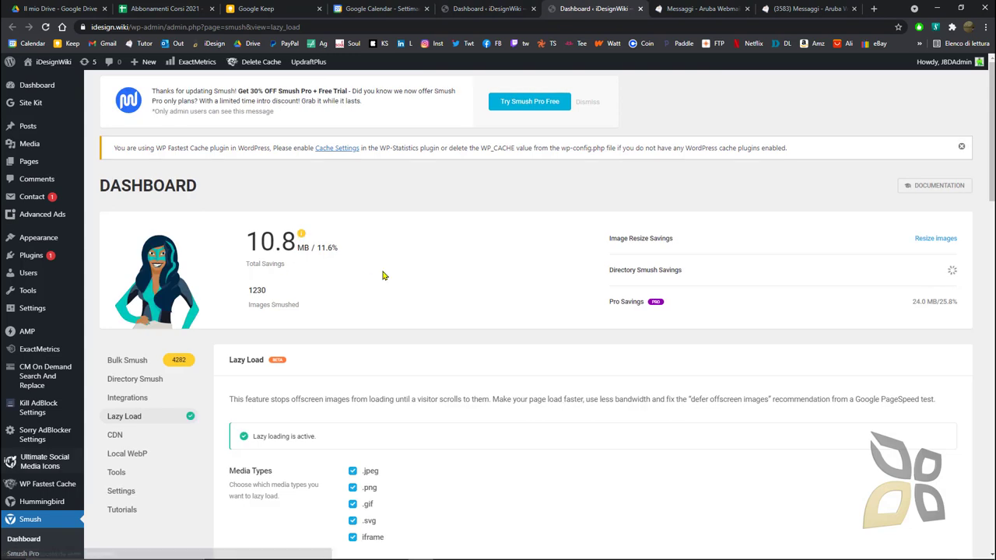
Step: Review the Lazy Load options, from media types and output locations to display animation, post type inclusion and exclusions
scroll(385, 272, down, 1)
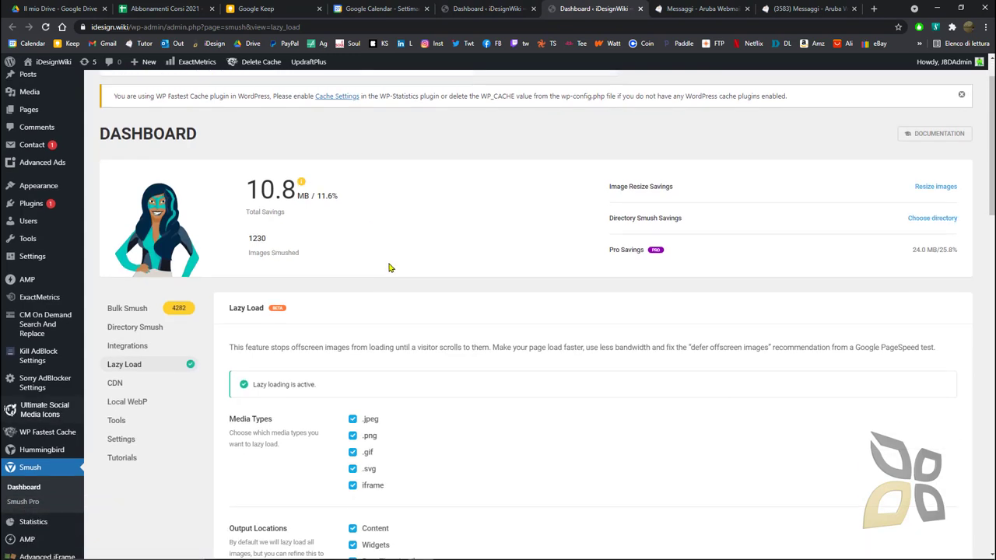
scroll(391, 267, down, 2)
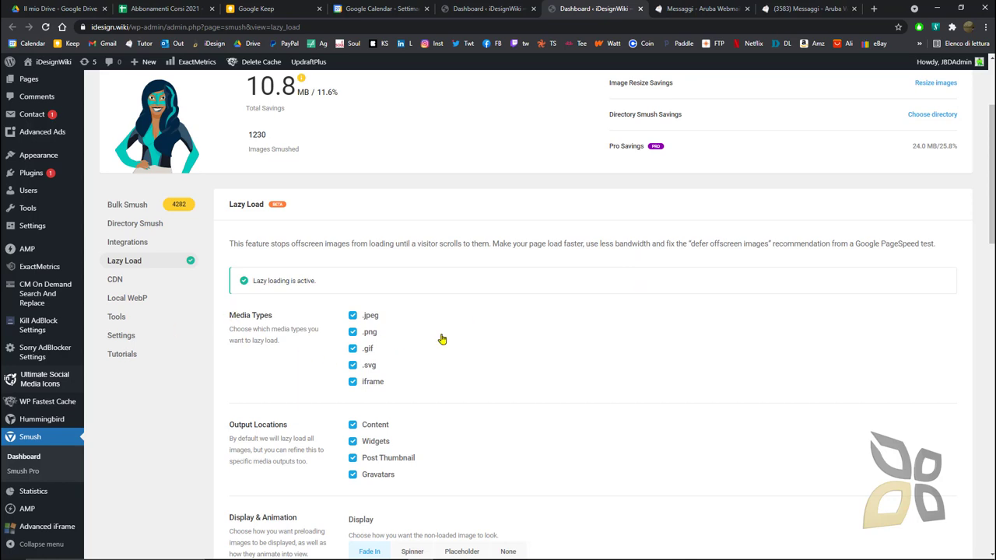
scroll(428, 257, down, 1)
scroll(434, 208, down, 1)
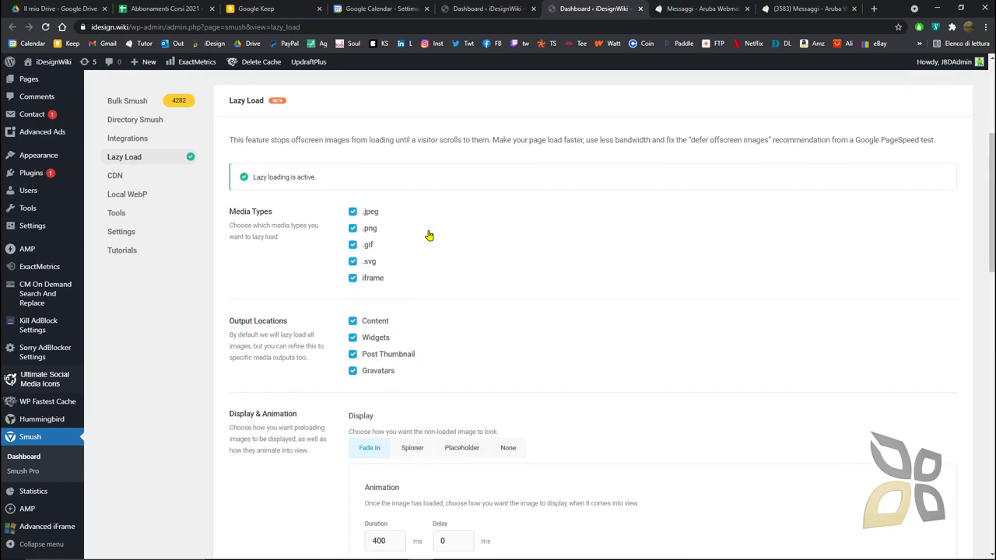
scroll(405, 233, down, 3)
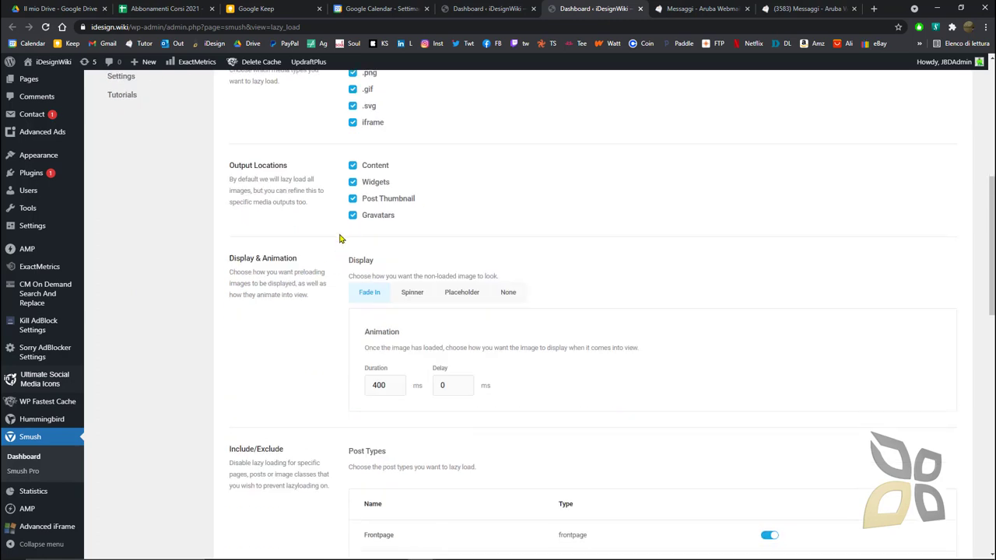
scroll(338, 227, down, 2)
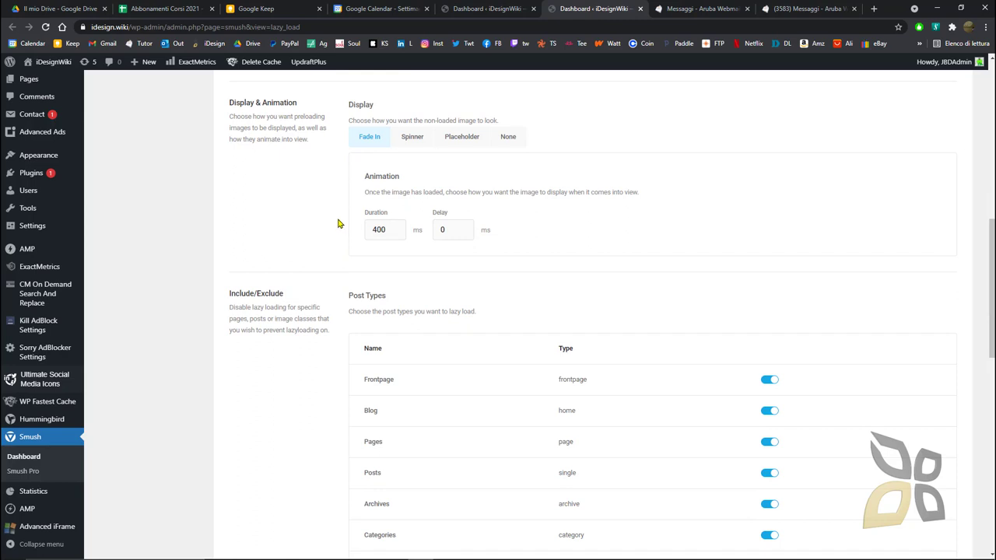
scroll(338, 224, down, 2)
scroll(435, 366, down, 2)
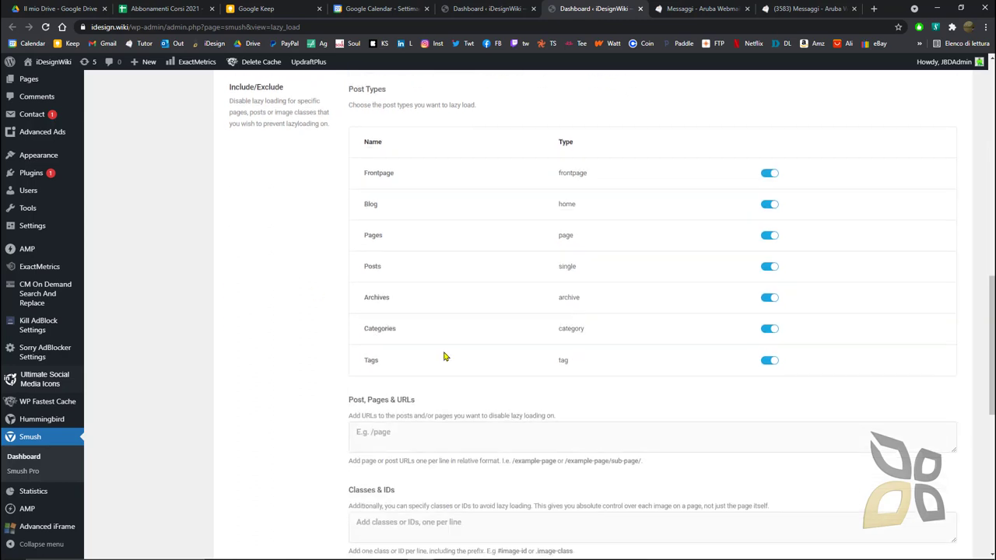
scroll(445, 346, down, 2)
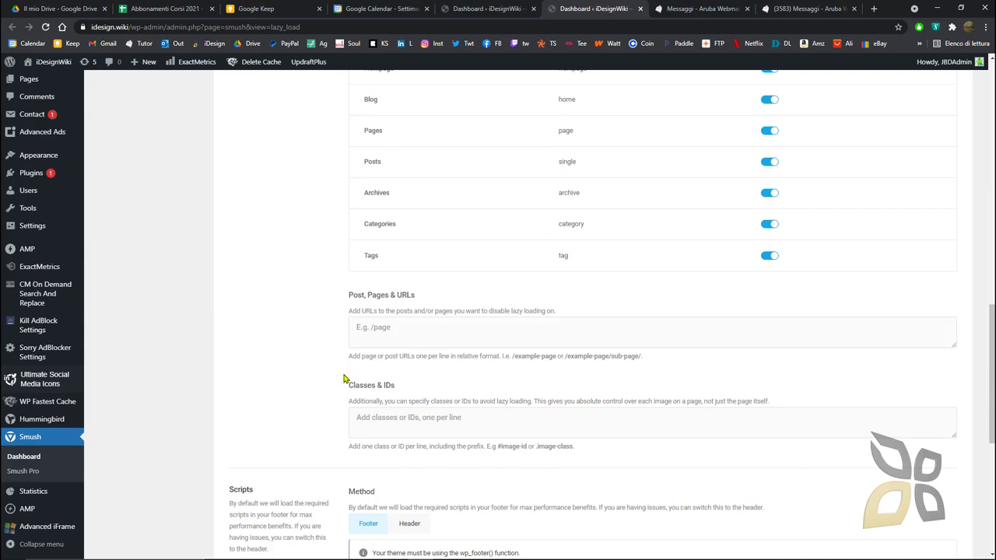
Step: Enable detection of incorrectly sized images in Smush's Tools section and save the settings
scroll(336, 395, up, 15)
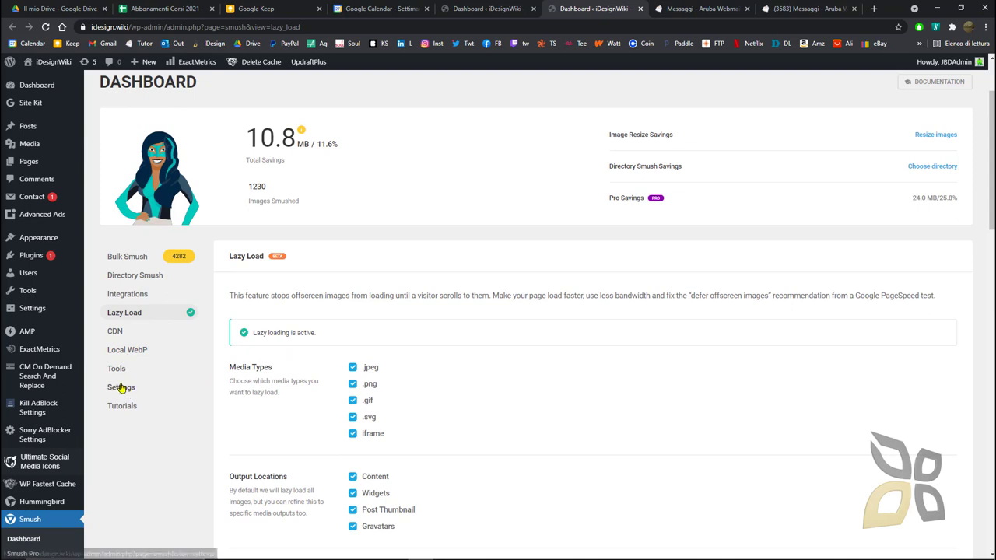
click(118, 371)
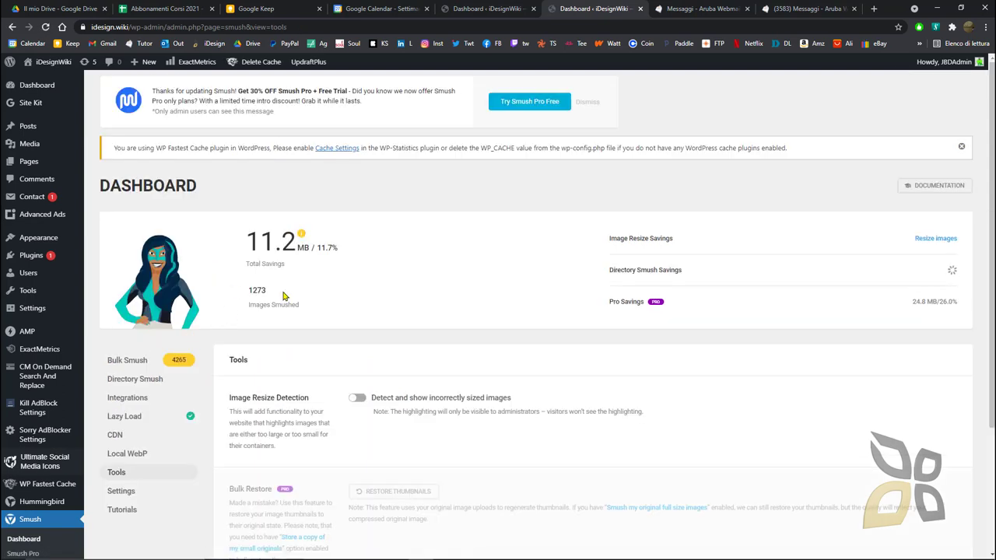
scroll(307, 327, down, 2)
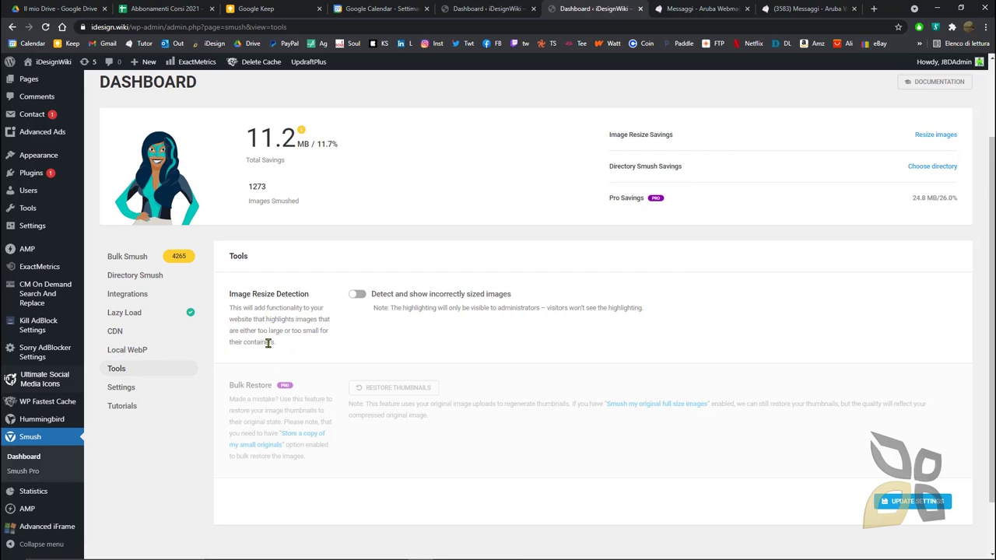
click(356, 295)
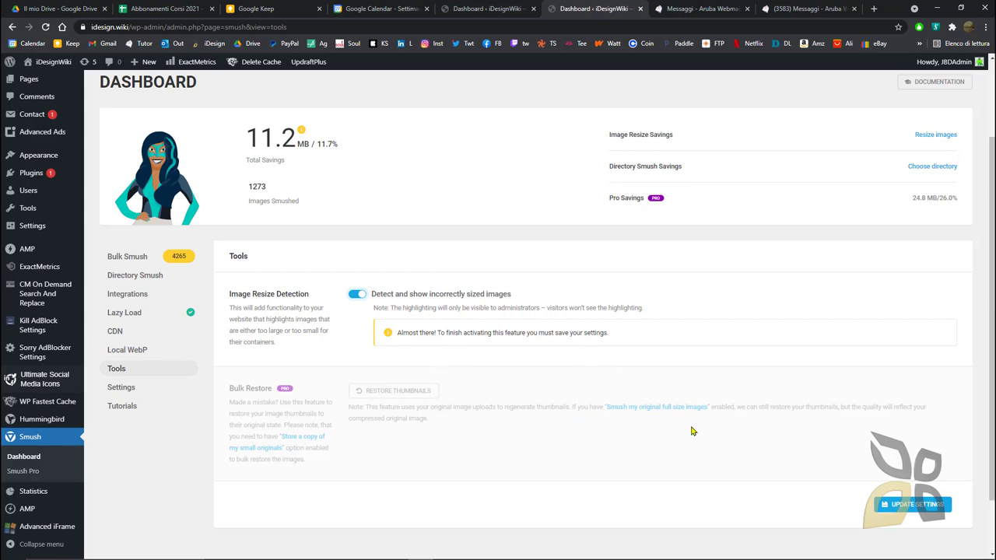
scroll(752, 448, down, 2)
click(893, 455)
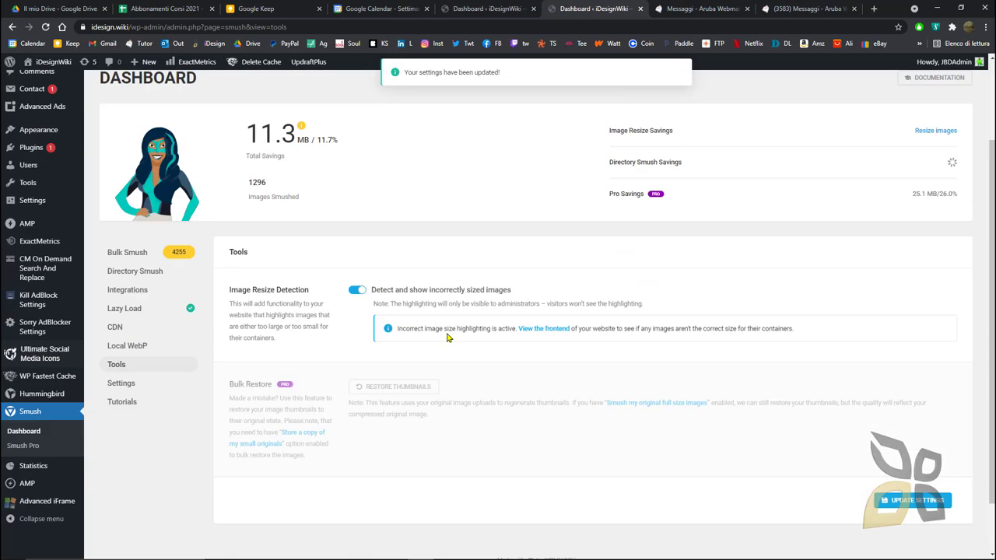
Step: Open Smush's own Settings section and enable high contrast mode under Color Accessibility
scroll(447, 337, down, 2)
click(130, 320)
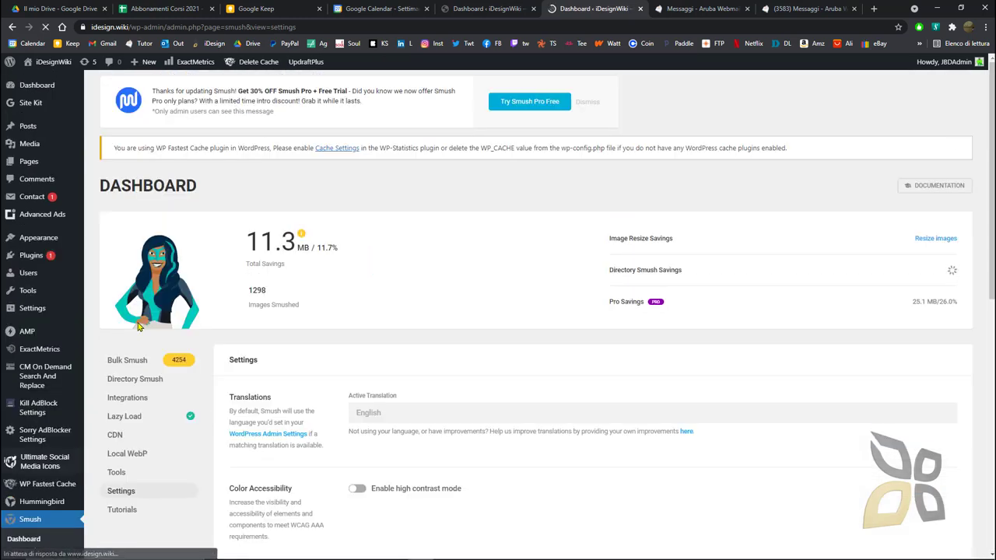
scroll(315, 396, down, 2)
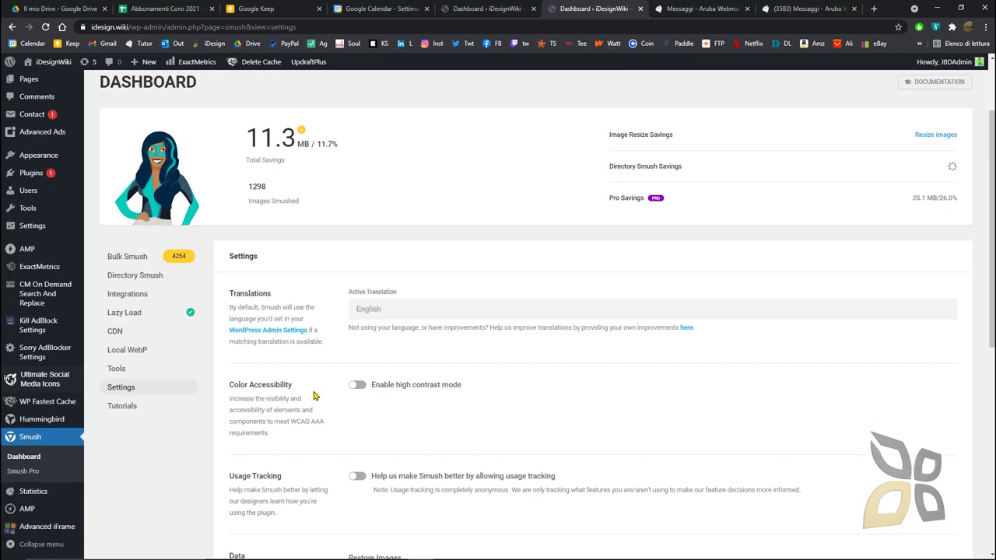
scroll(514, 371, down, 1)
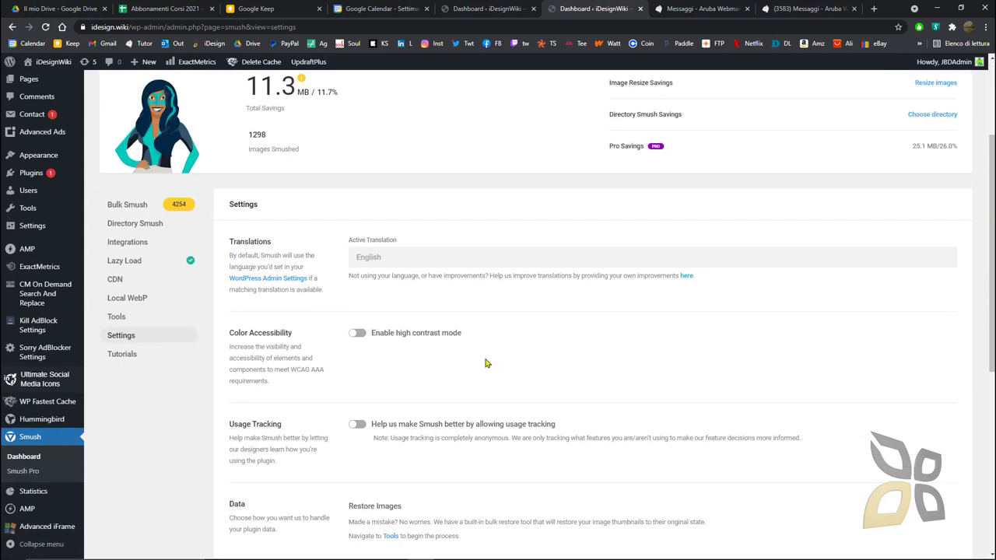
scroll(441, 360, down, 1)
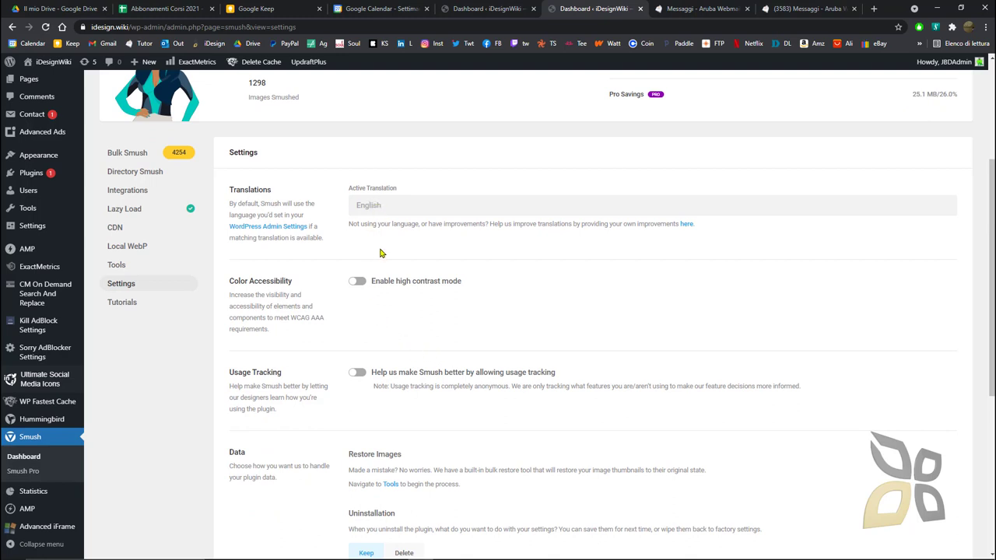
click(358, 283)
Step: Look through the usage tracking, data and API status options, and save the Smush settings
scroll(309, 304, down, 1)
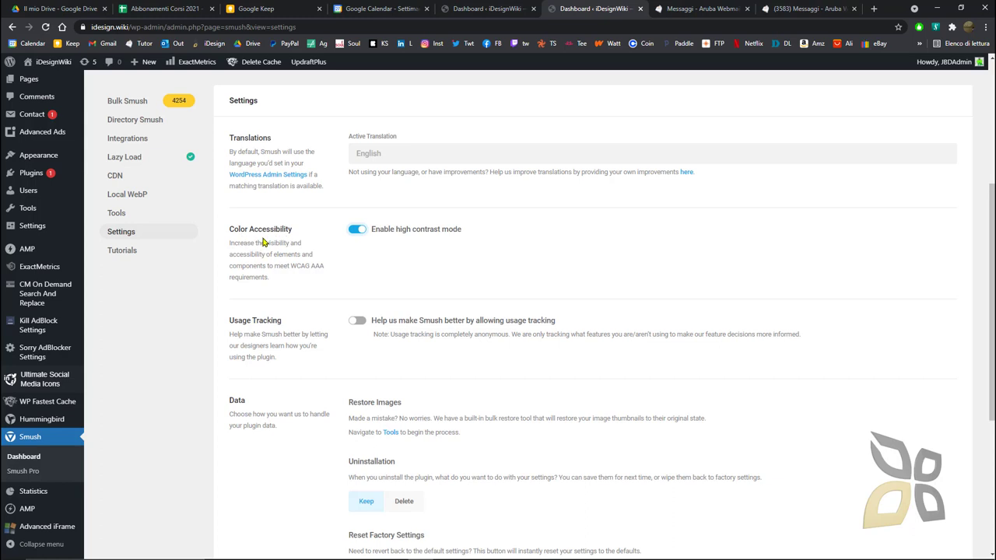
scroll(418, 221, down, 1)
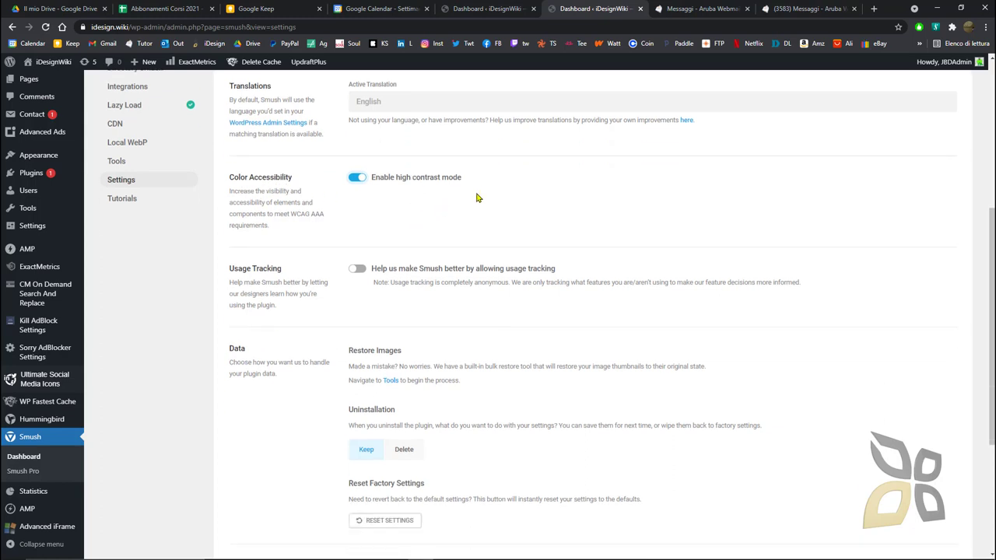
scroll(483, 197, down, 2)
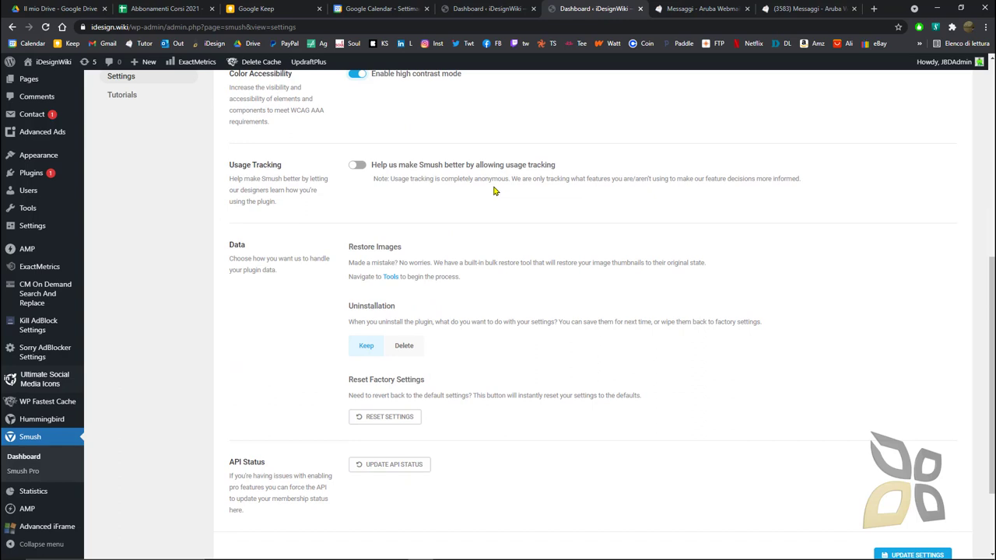
scroll(493, 189, down, 2)
scroll(435, 218, down, 1)
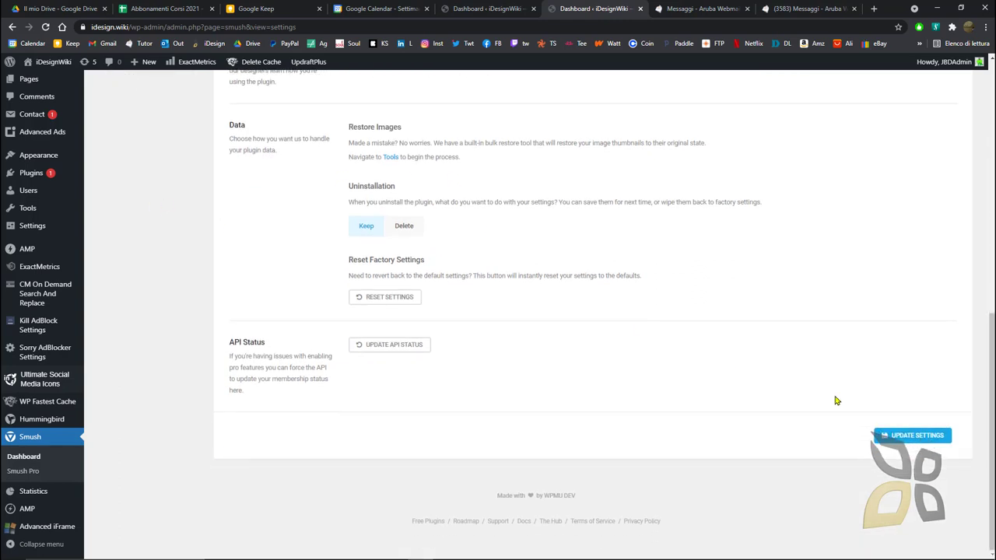
click(895, 434)
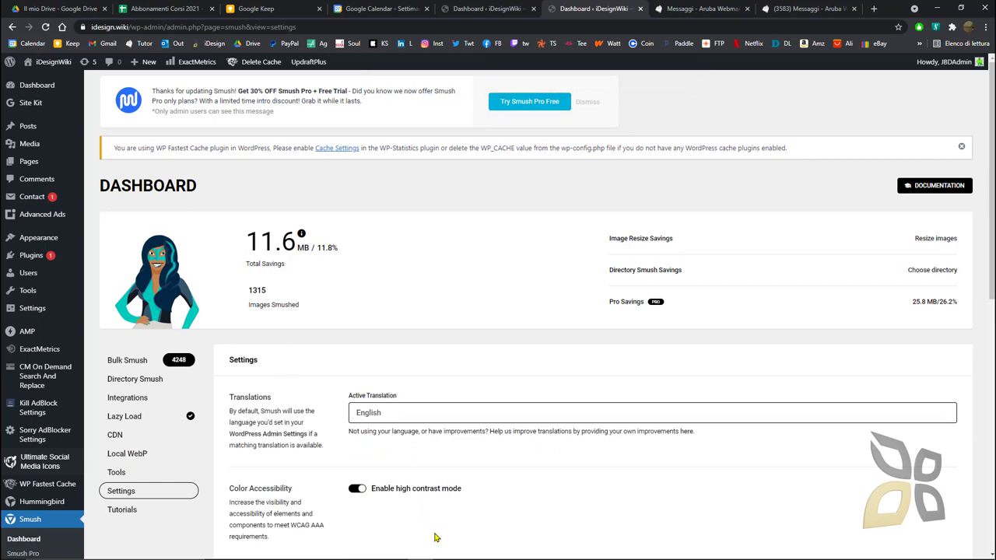
Step: Switch to the other browser window showing the jbdtube YouTube channel, return to the top of its playlists page and maximize the window
mouse_move(437, 556)
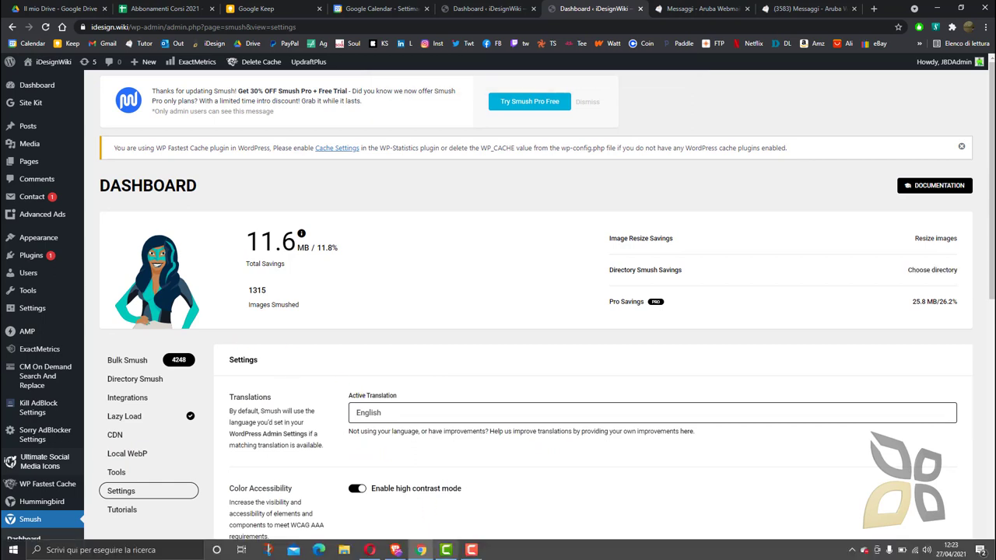
click(396, 550)
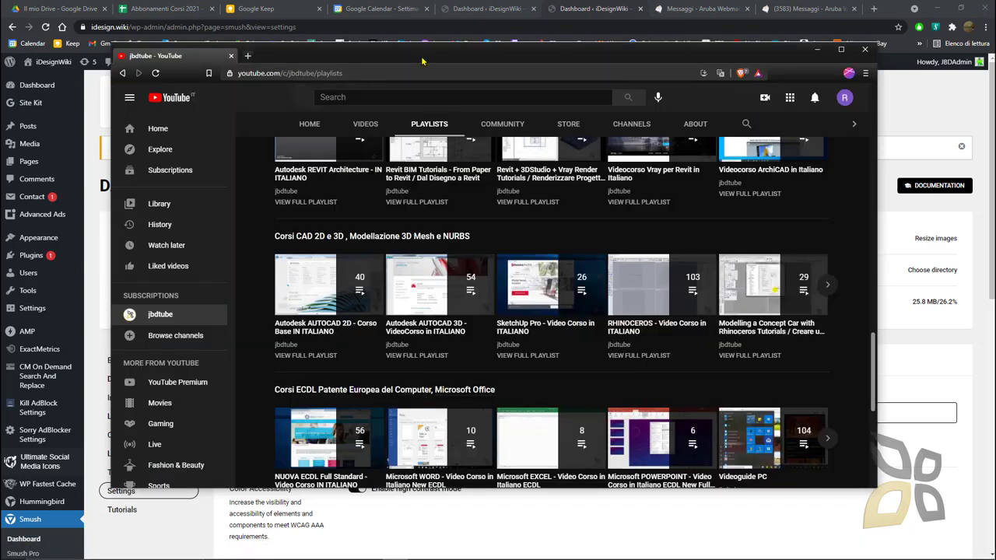
drag(422, 61, 417, 114)
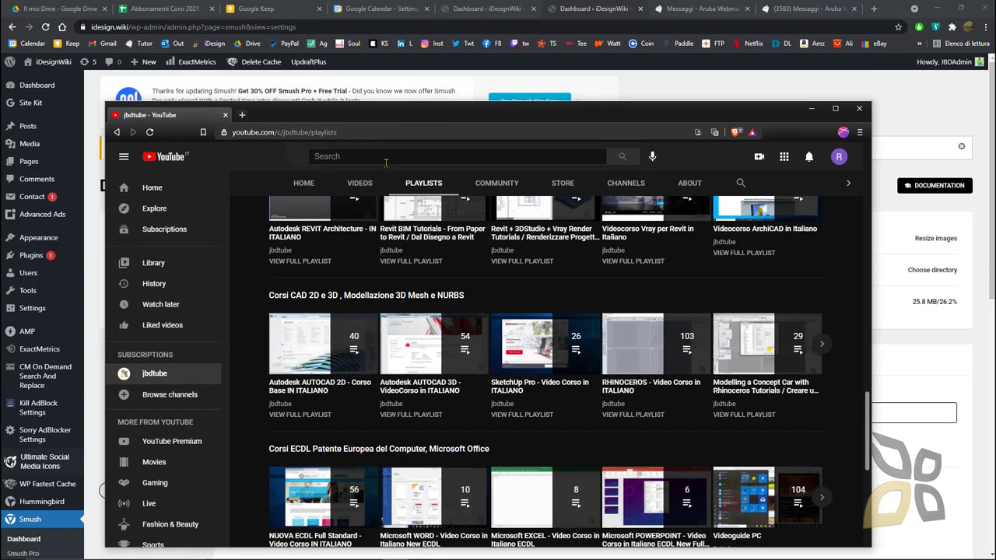
scroll(380, 380, up, 15)
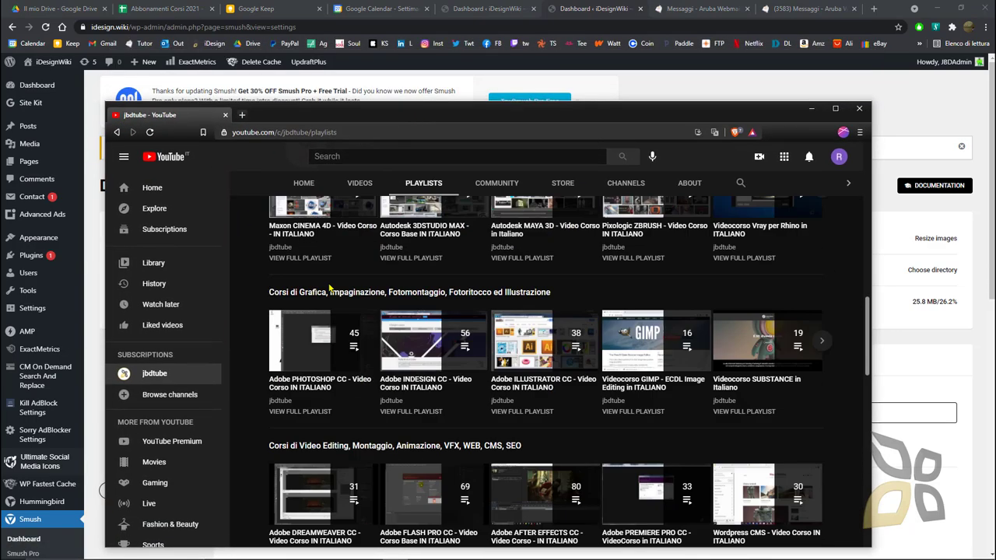
scroll(381, 380, up, 1)
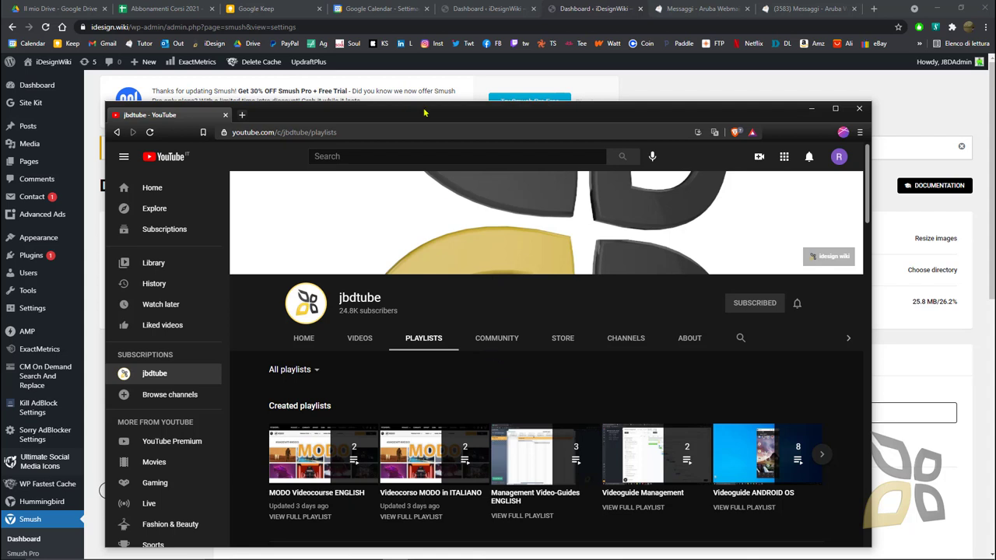
drag(424, 113, 425, 2)
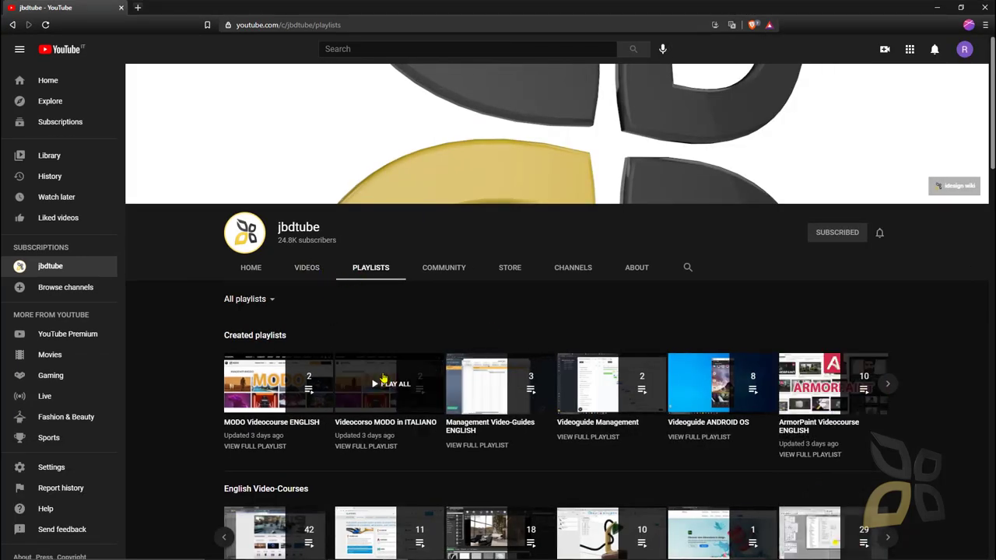
Step: Browse the jbdtube channel's playlists of English and Italian video courses
scroll(389, 390, down, 4)
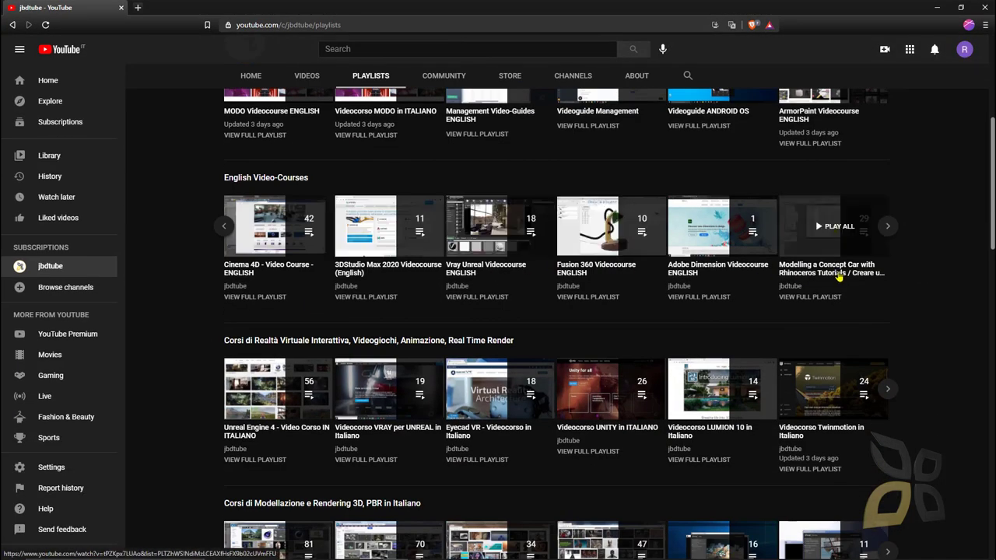
scroll(463, 308, down, 3)
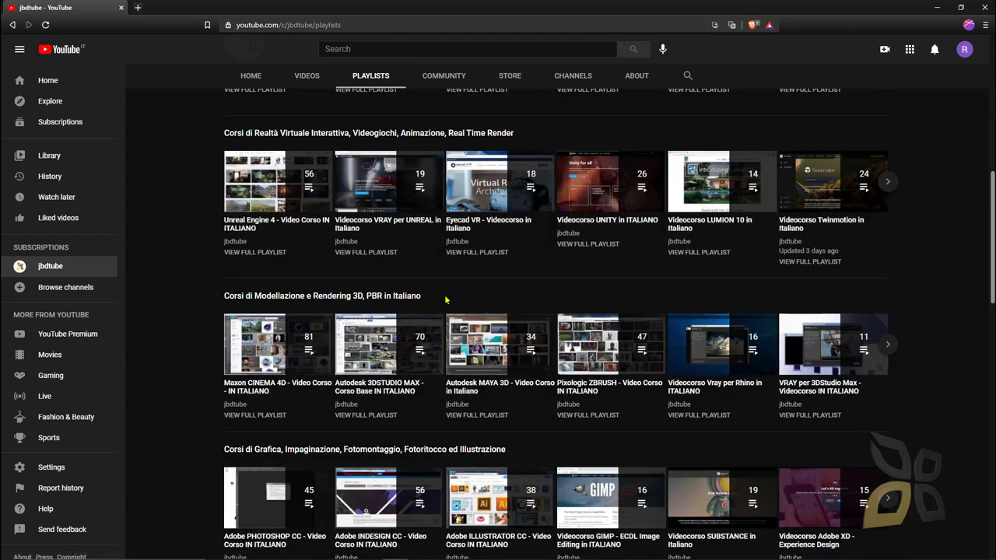
scroll(436, 303, down, 2)
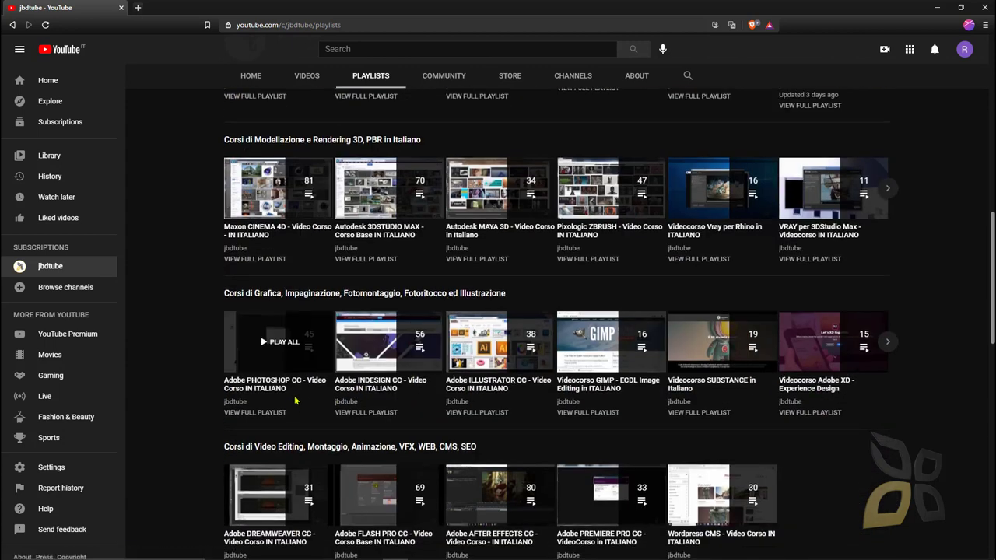
scroll(308, 409, down, 2)
scroll(420, 210, up, 3)
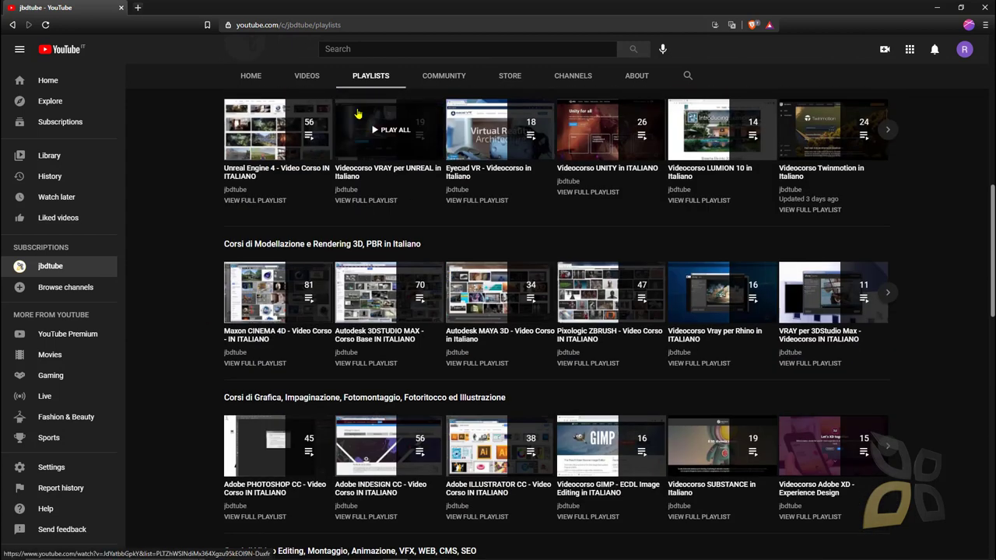
Step: Open the jbdtube channel's uploaded videos and look through the latest ones
click(315, 77)
scroll(766, 405, down, 4)
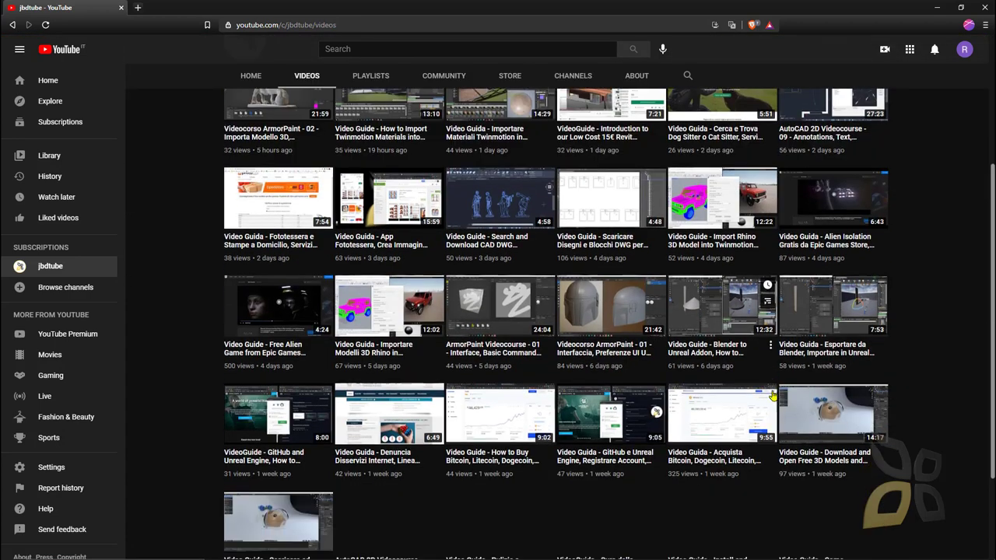
scroll(672, 372, up, 4)
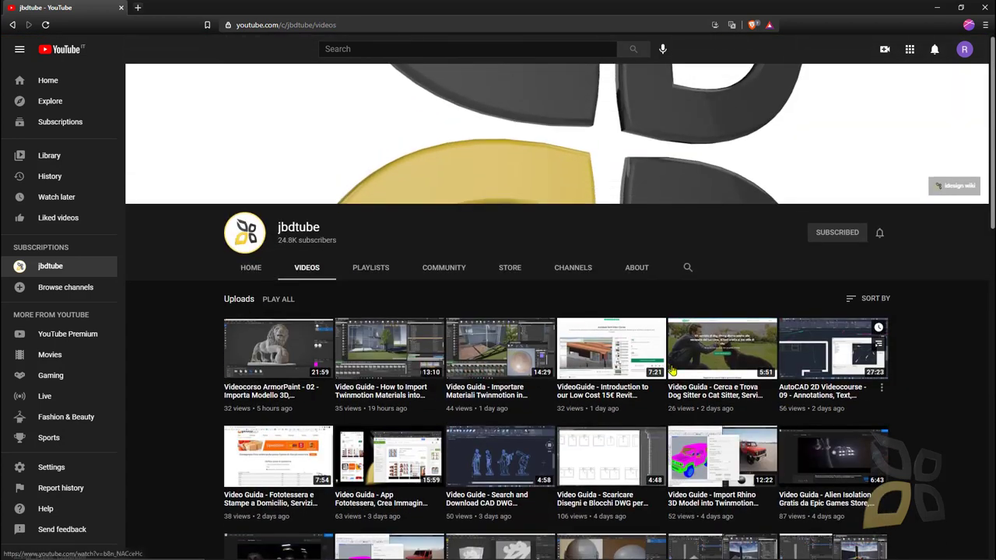
Step: Open the jbdtube channel's community posts and look through the support and campaign links
click(468, 268)
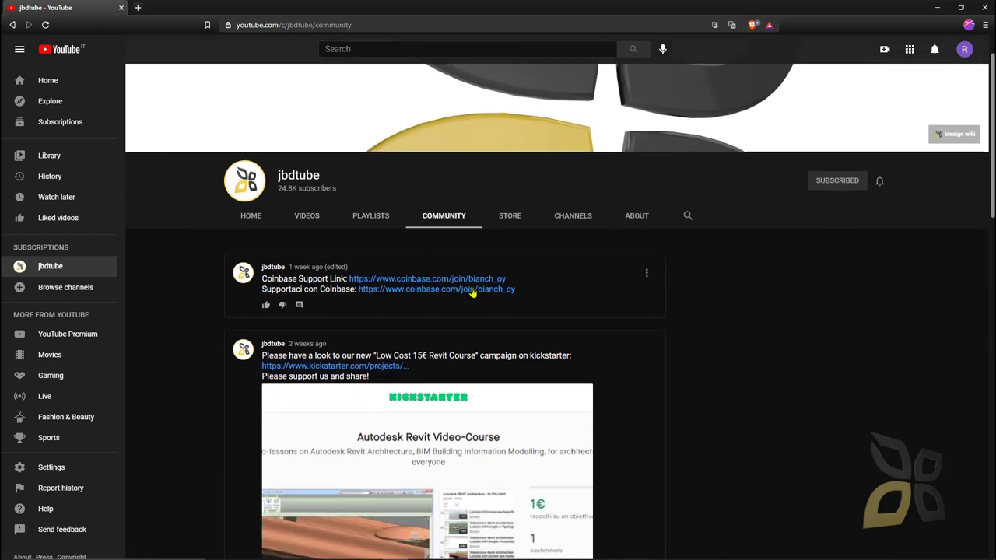
scroll(487, 342, down, 3)
scroll(490, 344, down, 3)
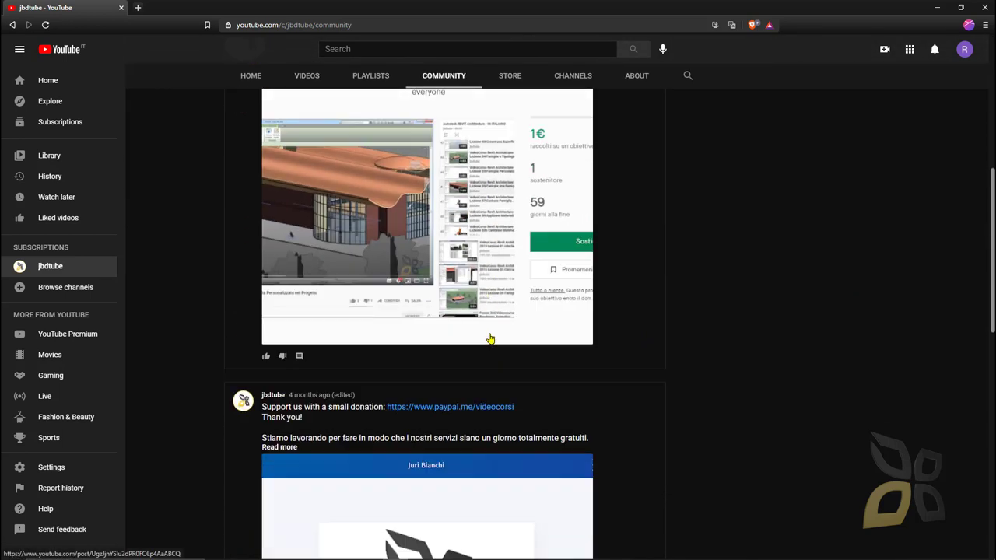
Step: Highlight the PayPal donation link in the jbdtube community post
triple_click(533, 362)
drag(514, 362, 387, 362)
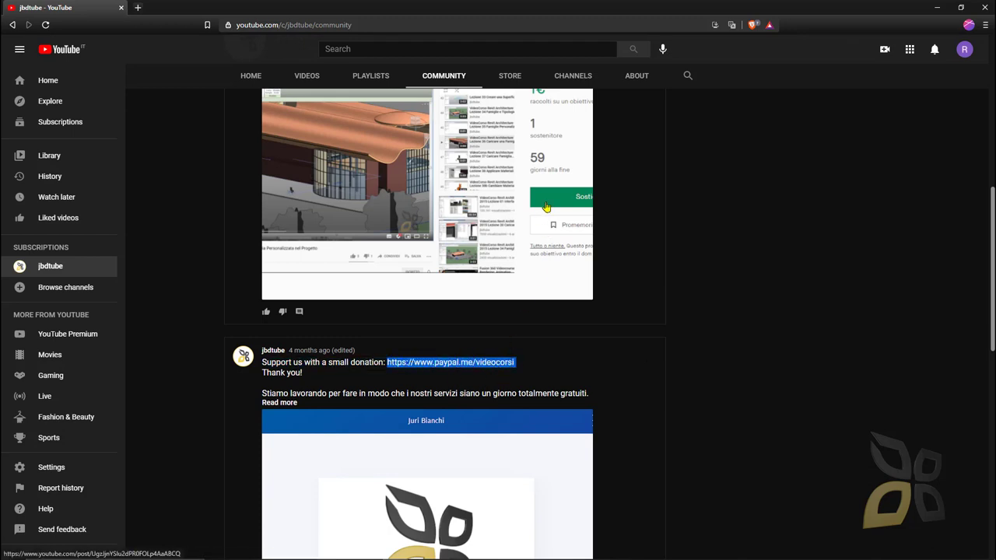
click(503, 81)
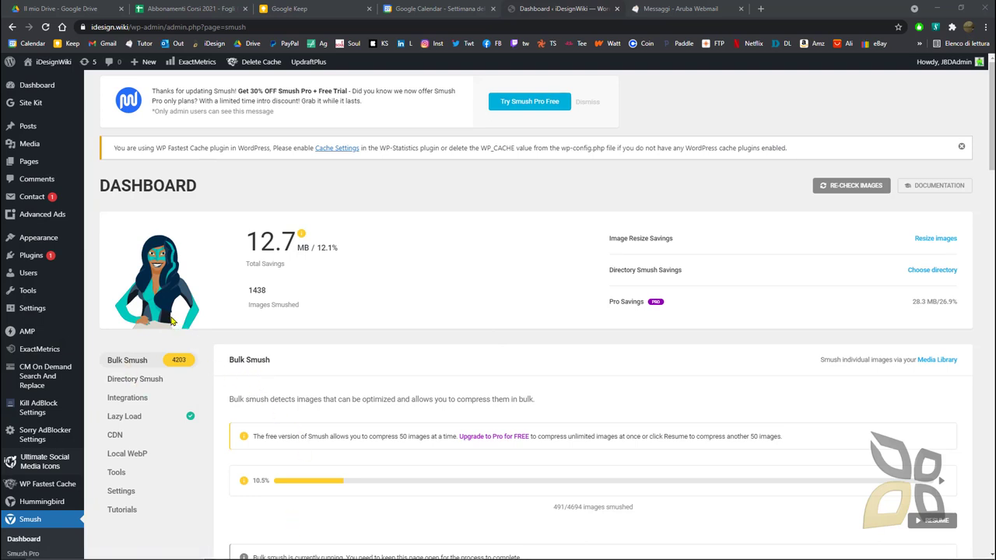
Step: Highlight the total image count in Bulk Smush and resume compressing the remaining images
scroll(237, 319, down, 1)
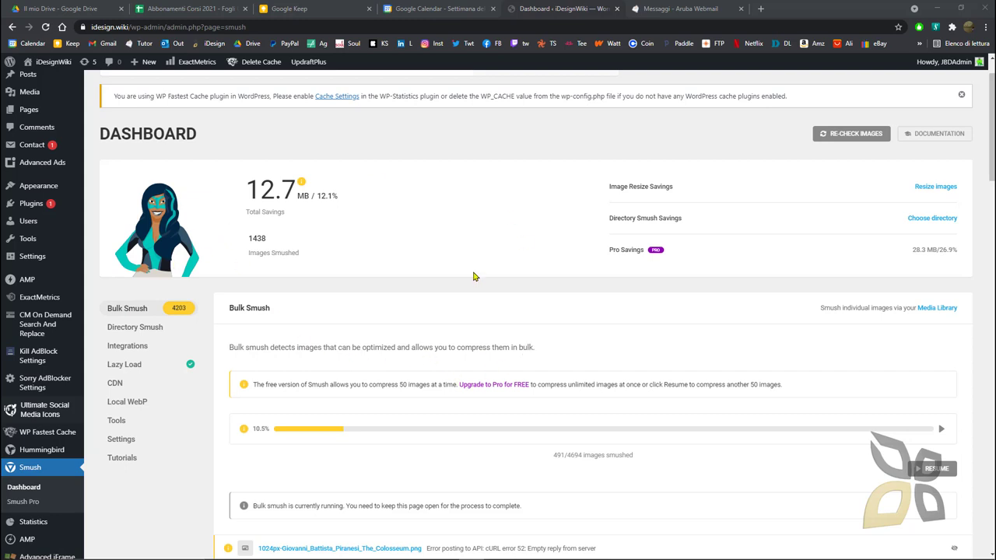
scroll(491, 258, down, 1)
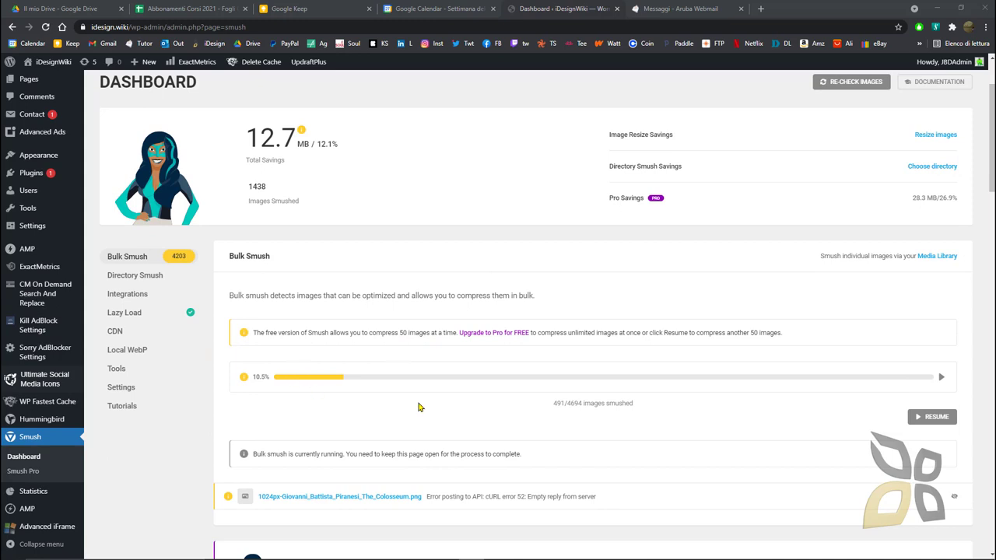
double_click(576, 403)
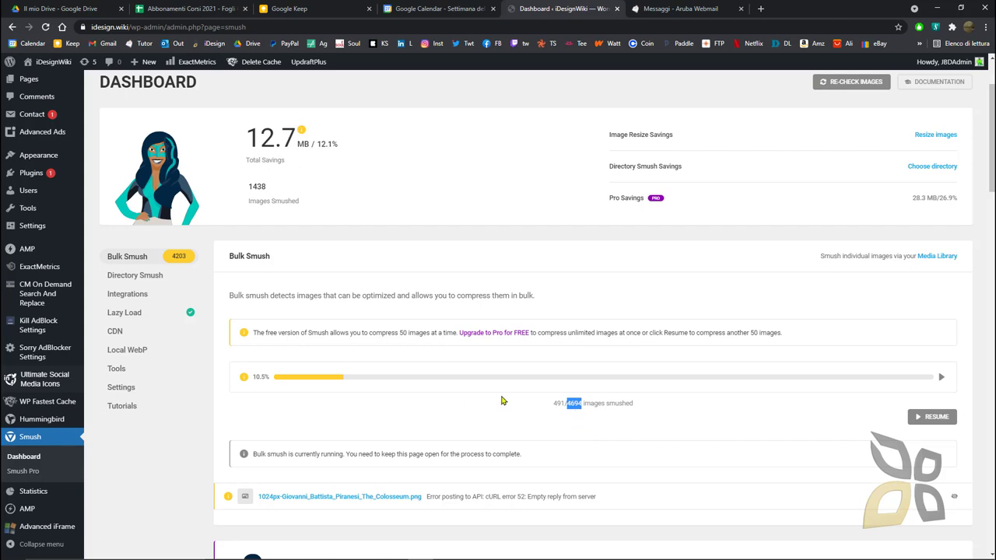
click(701, 416)
scroll(723, 400, down, 1)
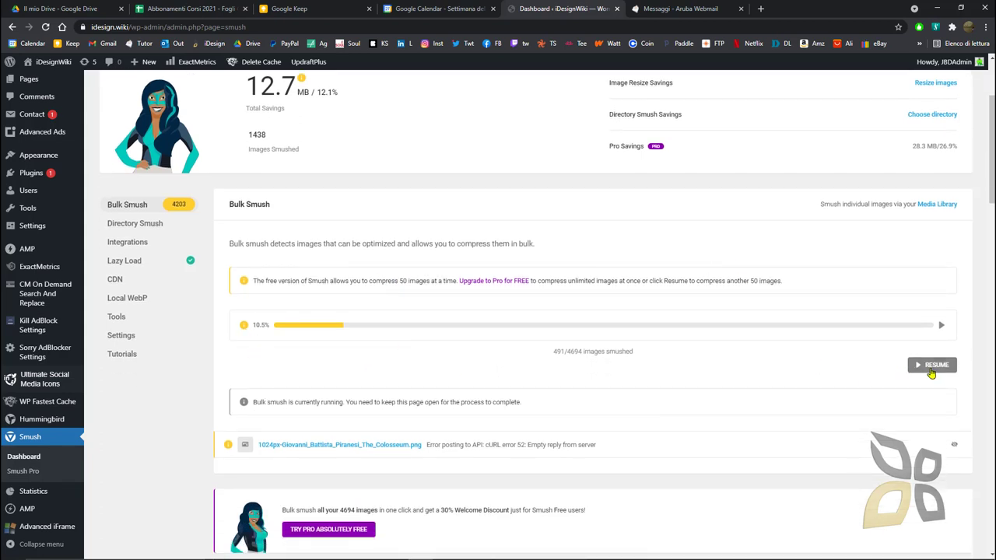
click(931, 365)
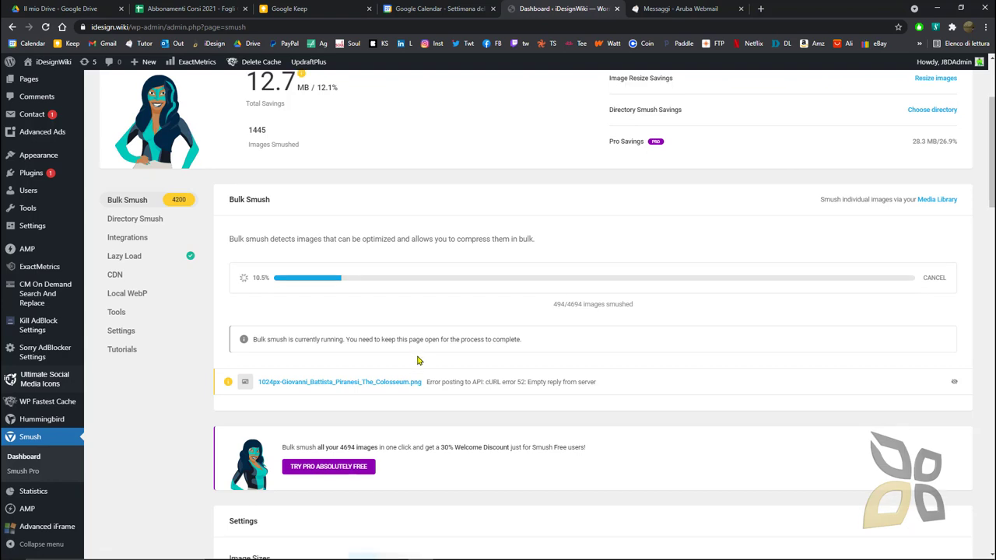
scroll(416, 387, down, 1)
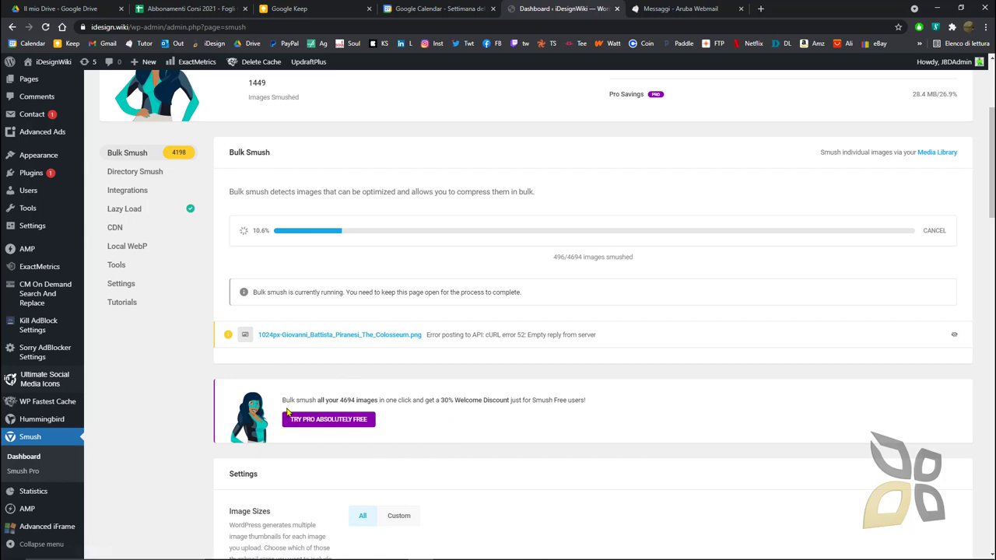
scroll(319, 436, up, 1)
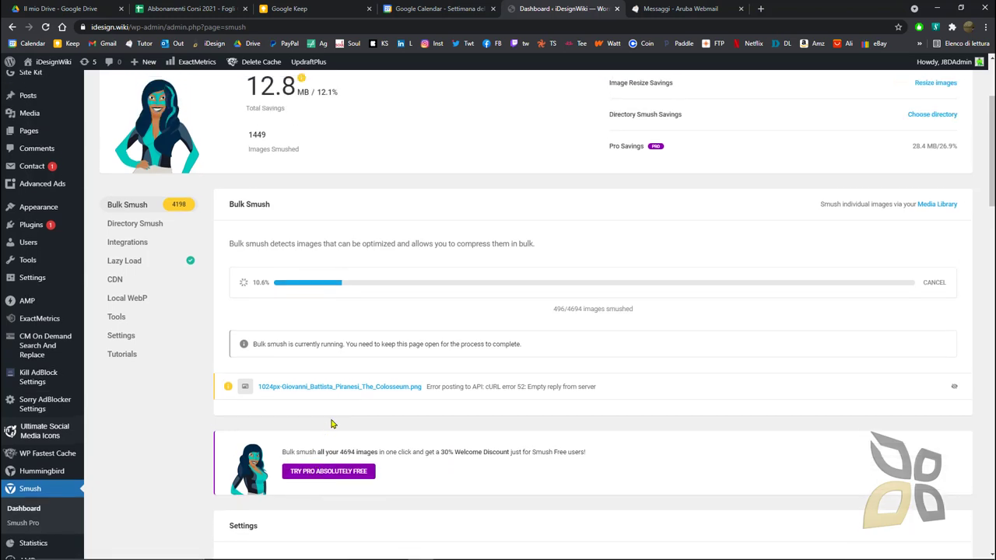
scroll(333, 424, down, 1)
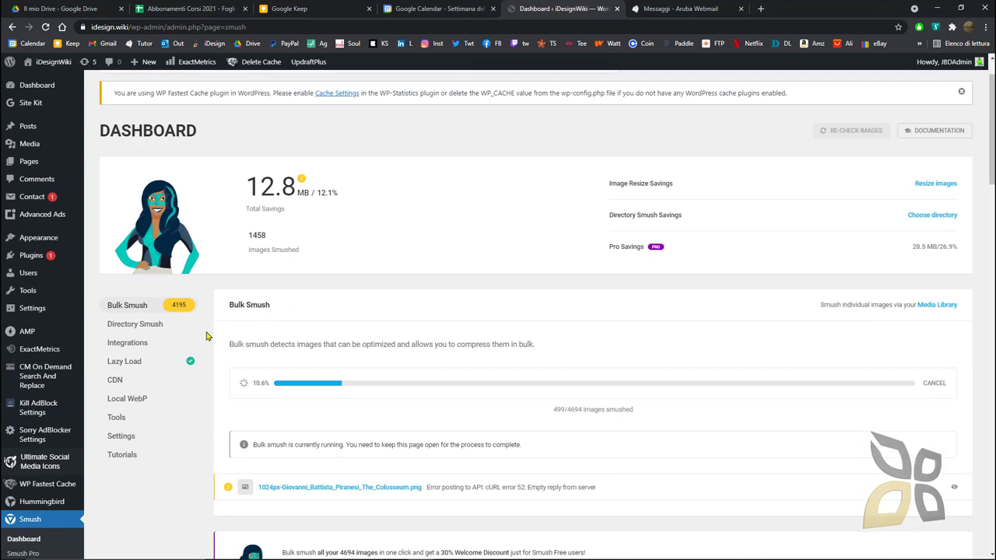
Step: Open the site's Plugins page in a new browser tab and go to the page for adding new plugins
scroll(204, 336, up, 2)
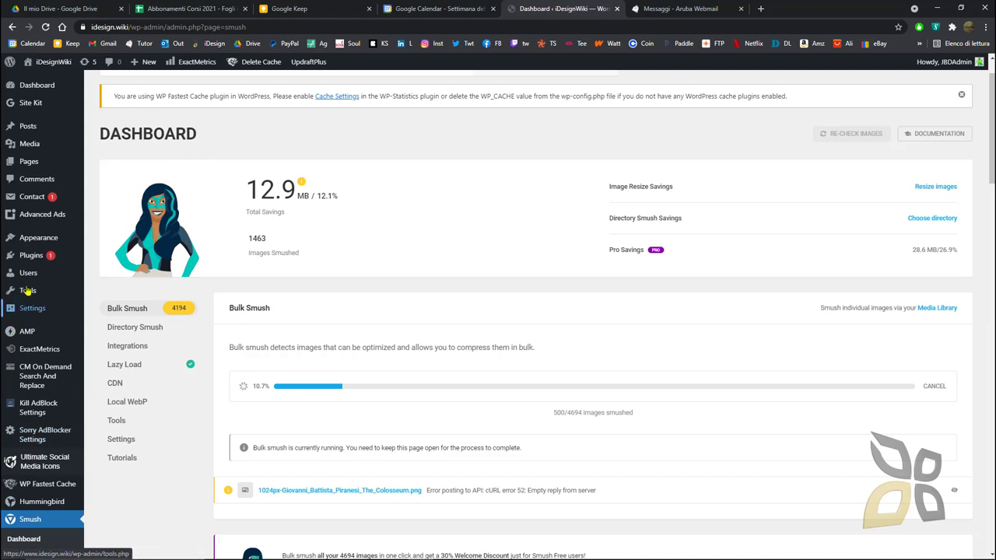
right_click(31, 256)
click(93, 265)
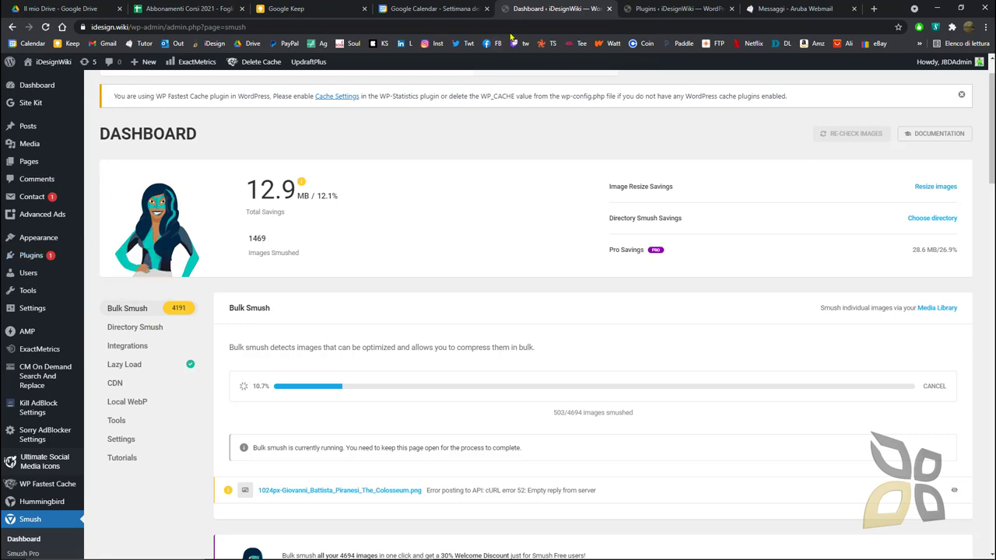
click(660, 8)
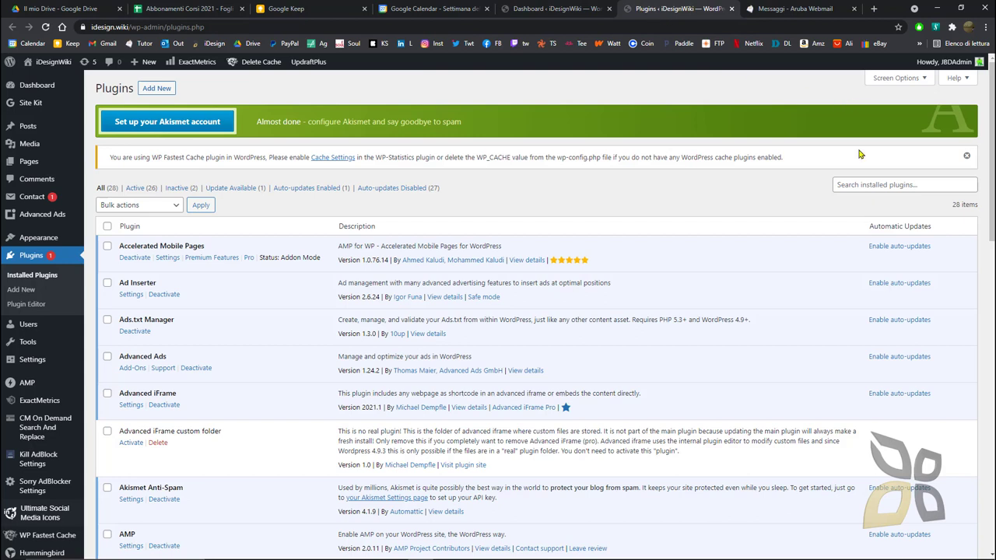
click(862, 185)
click(234, 81)
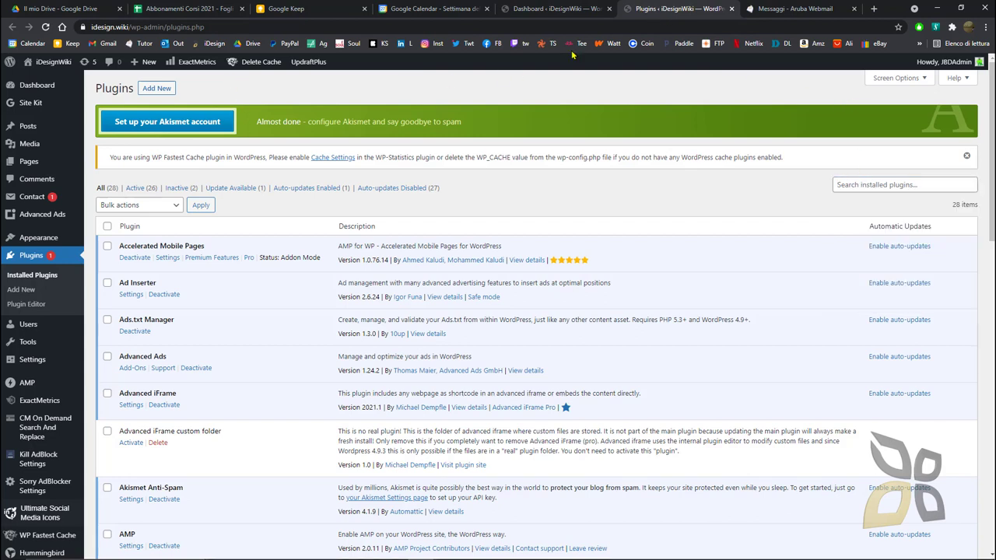
click(157, 88)
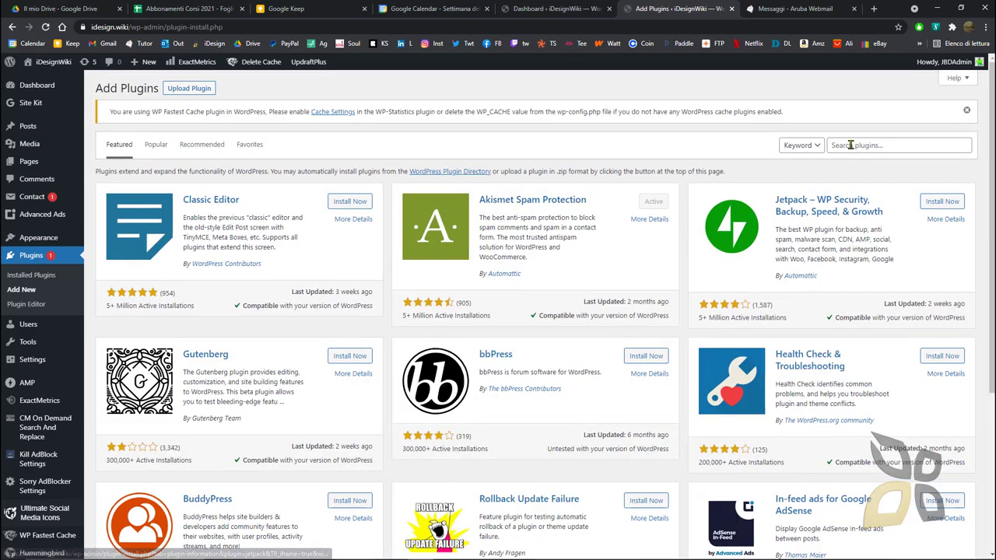
Step: Search the plugin directory for "smush" and browse the results
click(851, 145)
text(smush)
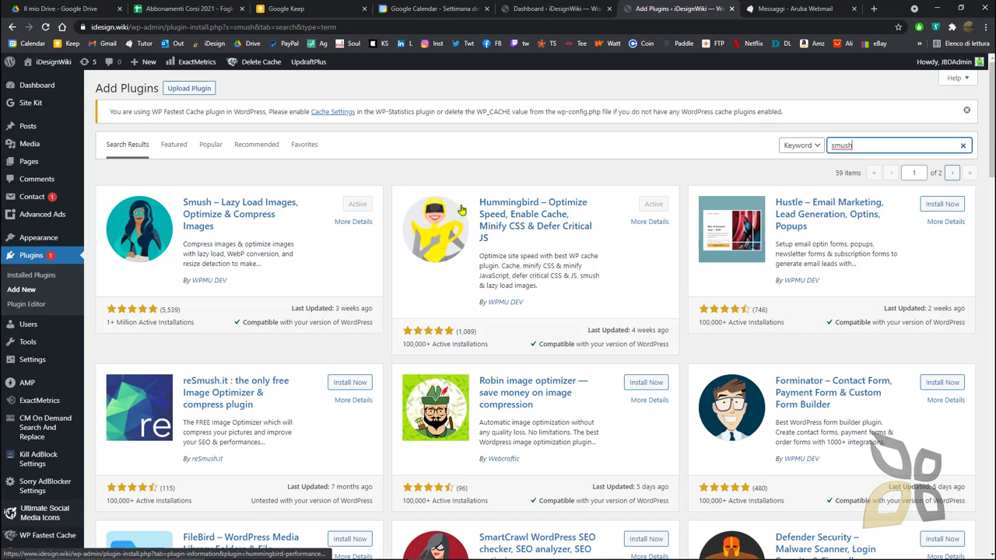
scroll(461, 257, down, 3)
scroll(486, 246, down, 2)
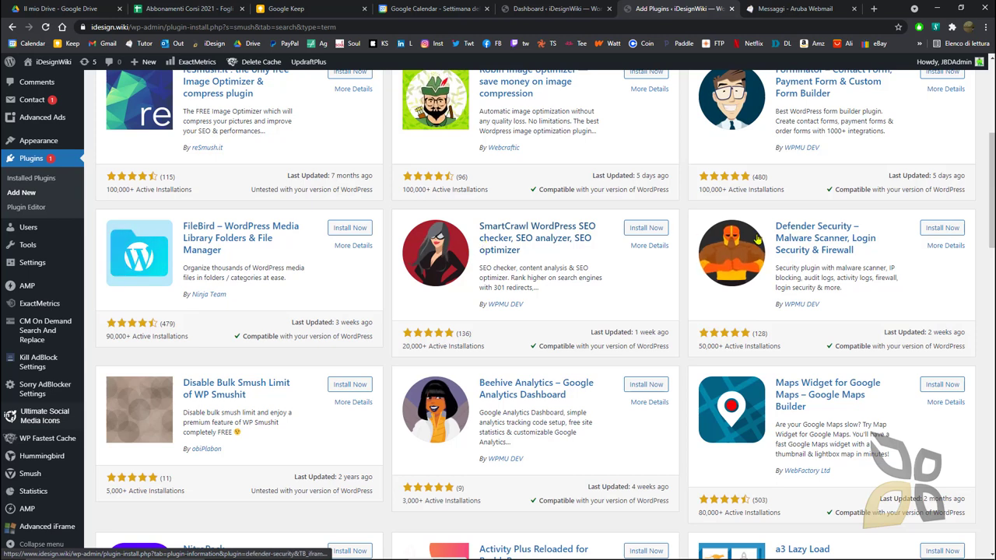
scroll(544, 281, down, 5)
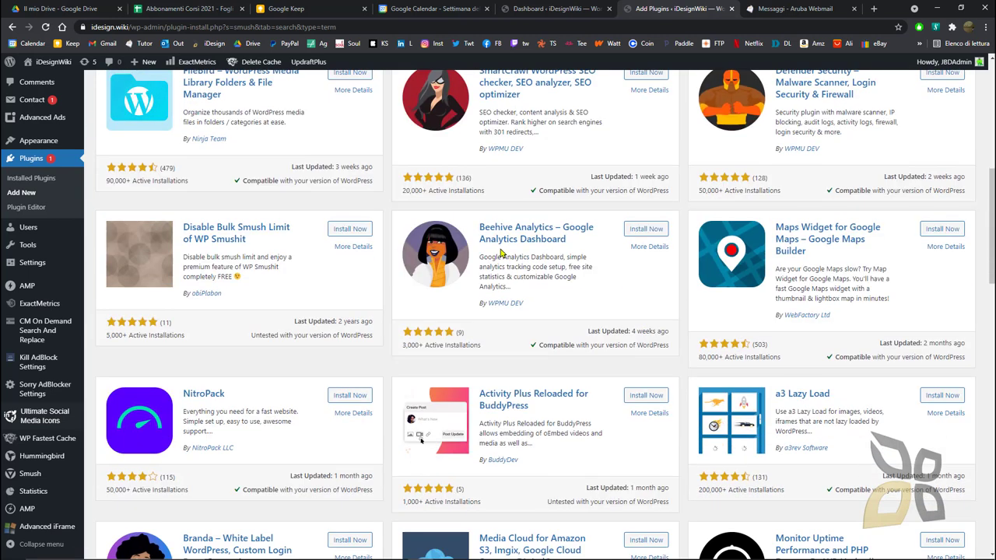
scroll(436, 284, down, 4)
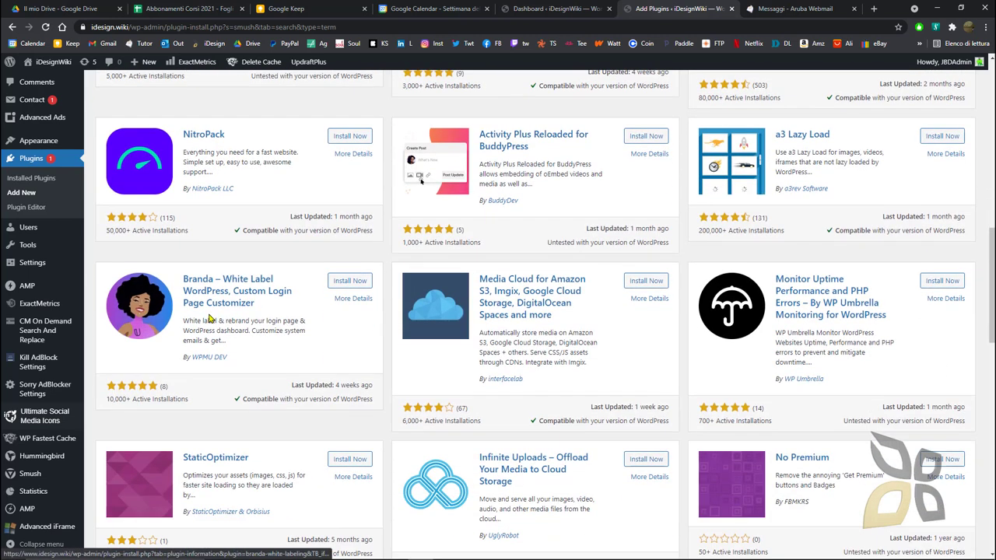
scroll(389, 296, down, 12)
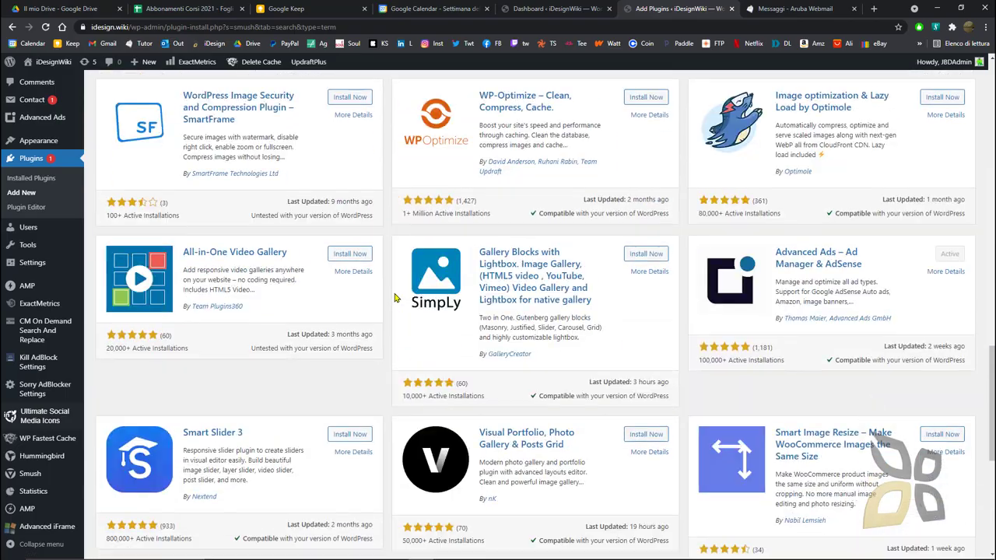
scroll(531, 327, up, 15)
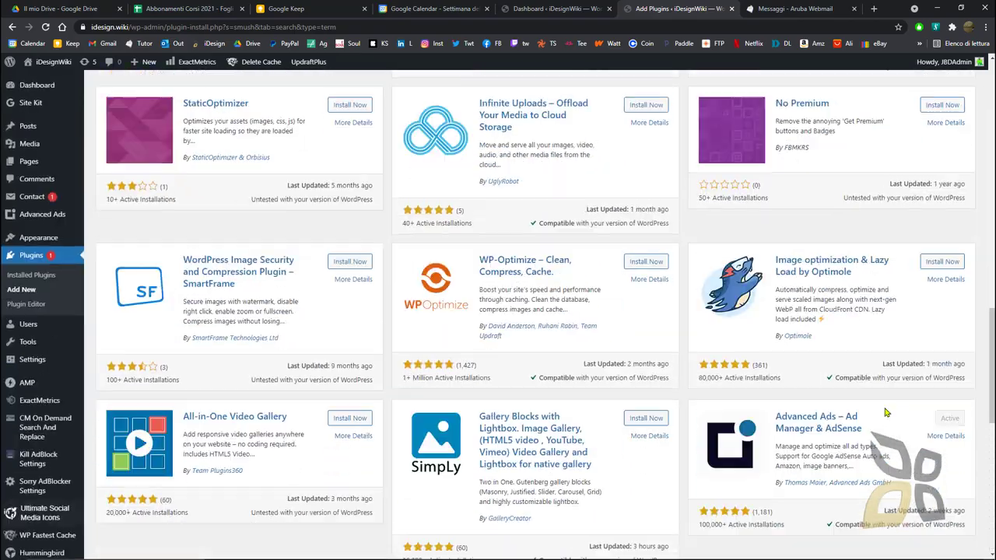
scroll(529, 323, up, 4)
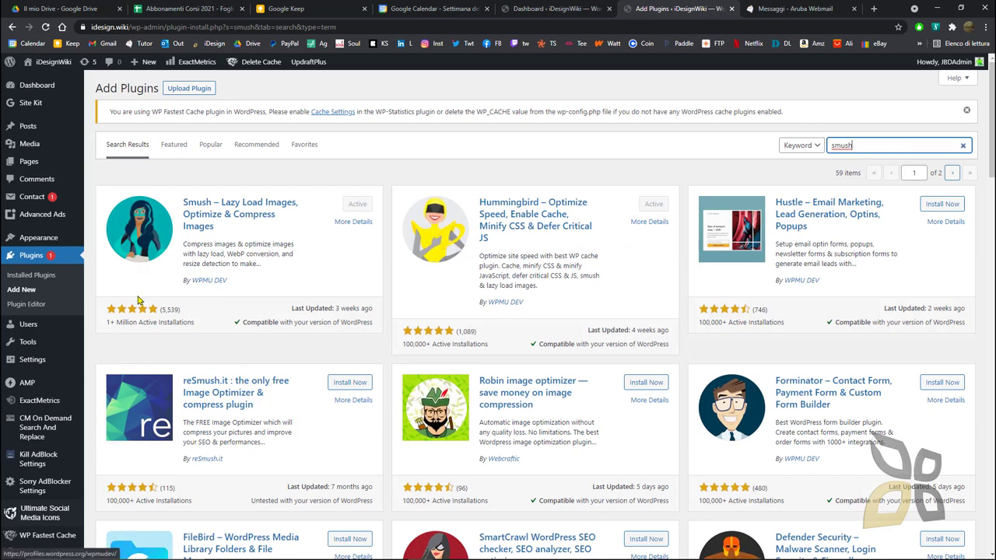
Step: Open the WPMU DEV author profile from the Smush plugin card and review the plugins it has developed
click(204, 282)
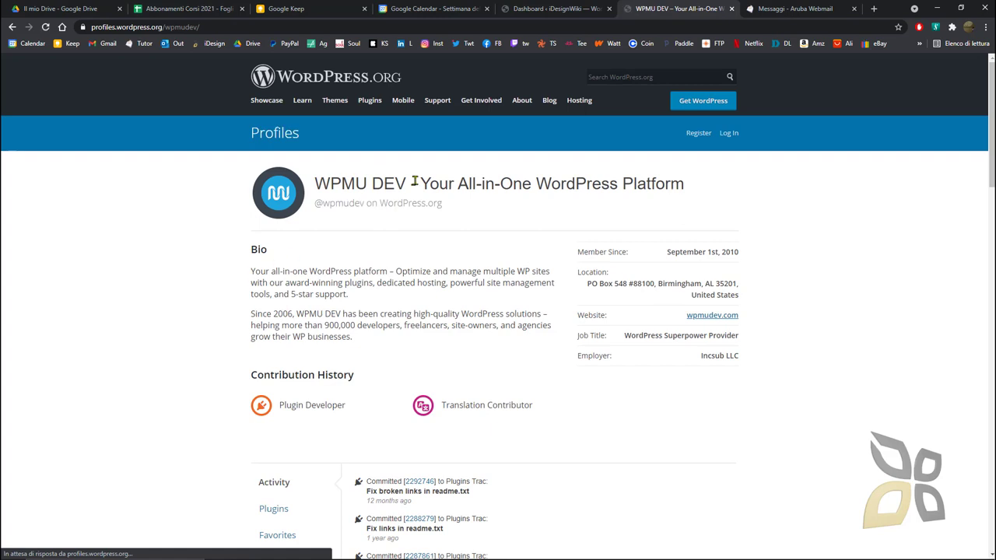
scroll(348, 433, down, 9)
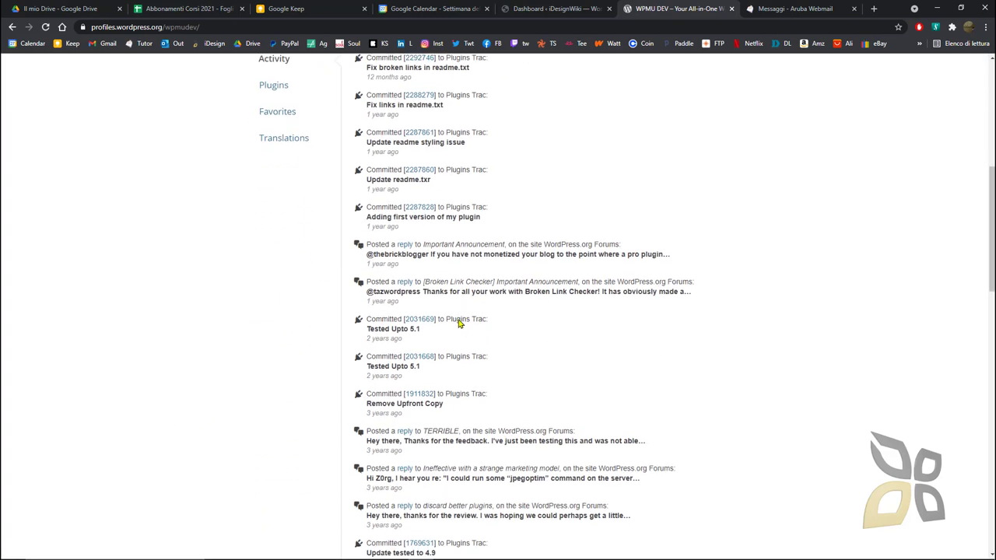
scroll(460, 322, up, 6)
scroll(366, 202, up, 4)
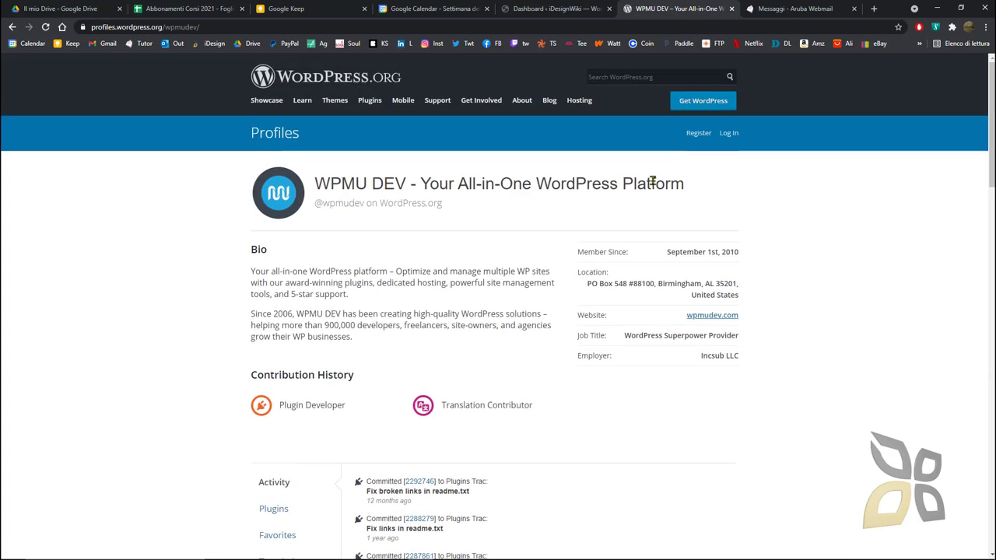
scroll(295, 340, down, 2)
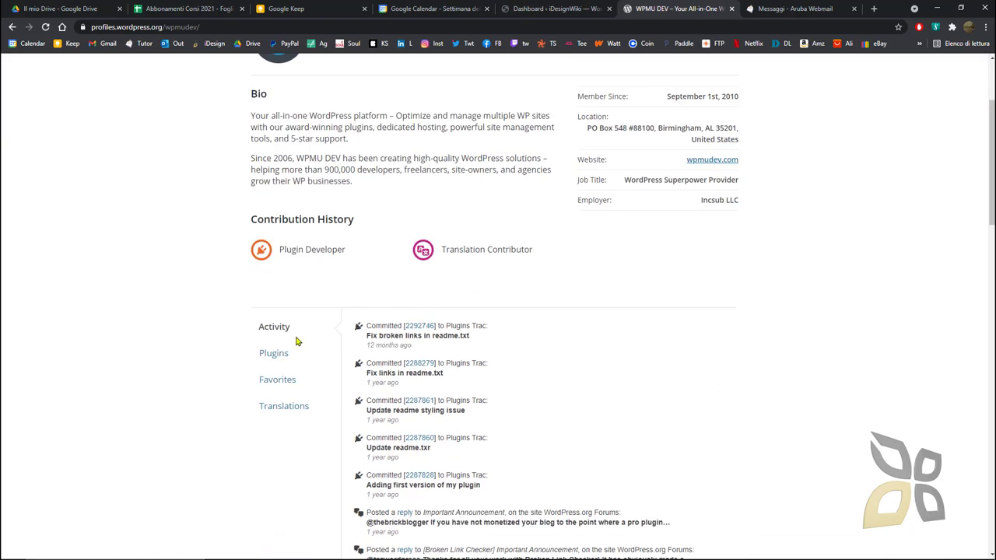
click(276, 354)
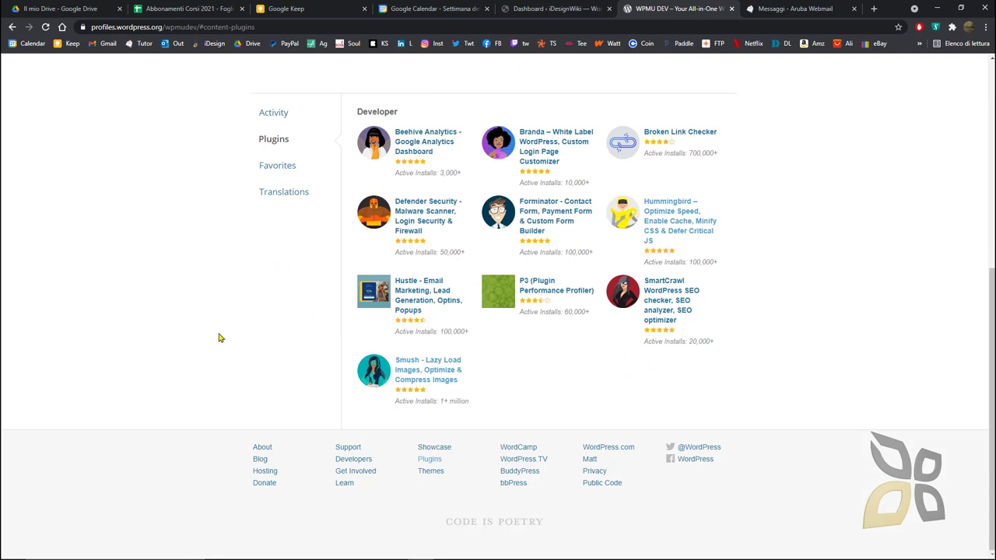
scroll(211, 326, up, 2)
scroll(212, 311, up, 3)
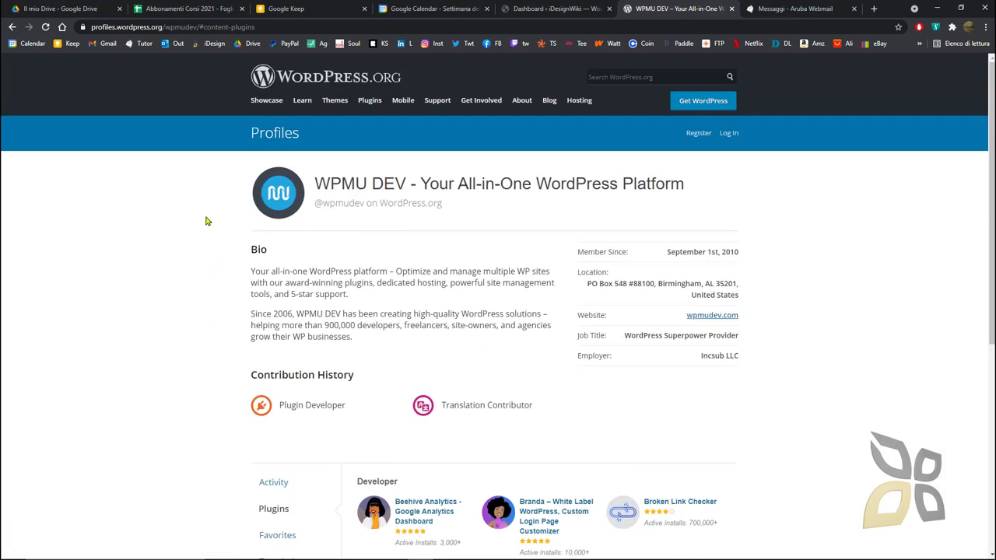
Step: Return to the Smush dashboard, open Lazy Load and highlight the description of offscreen image loading and faster page loads
click(548, 9)
scroll(197, 276, down, 1)
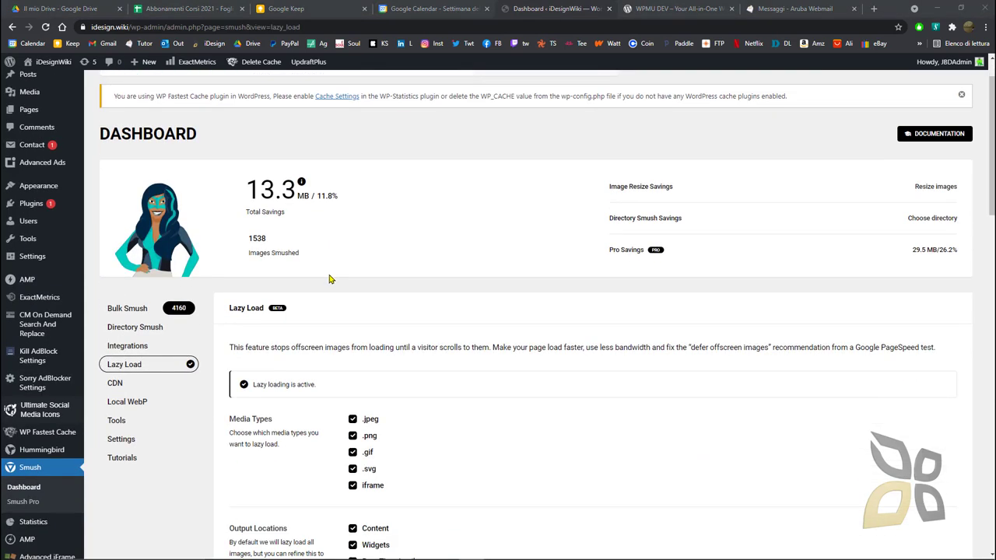
scroll(330, 278, down, 1)
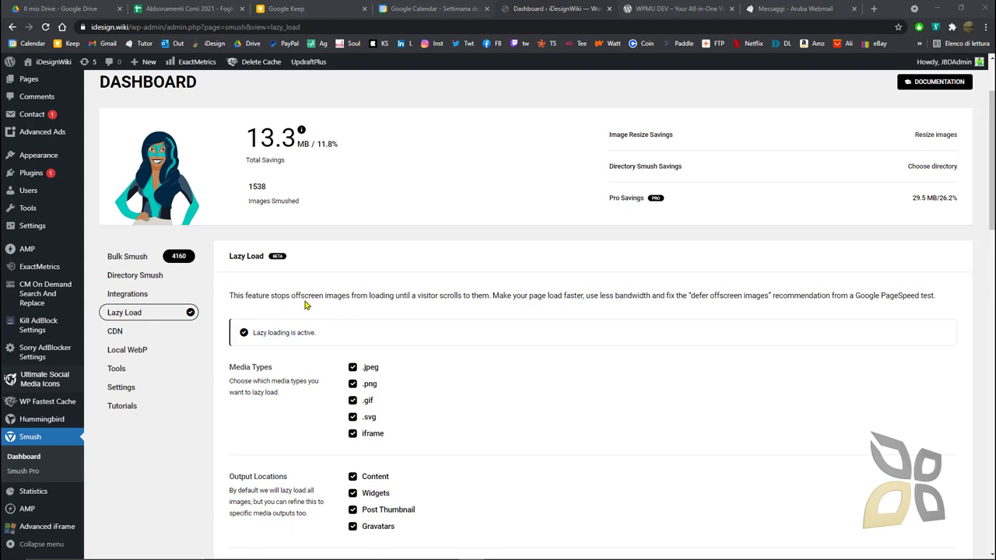
drag(447, 295, 490, 295)
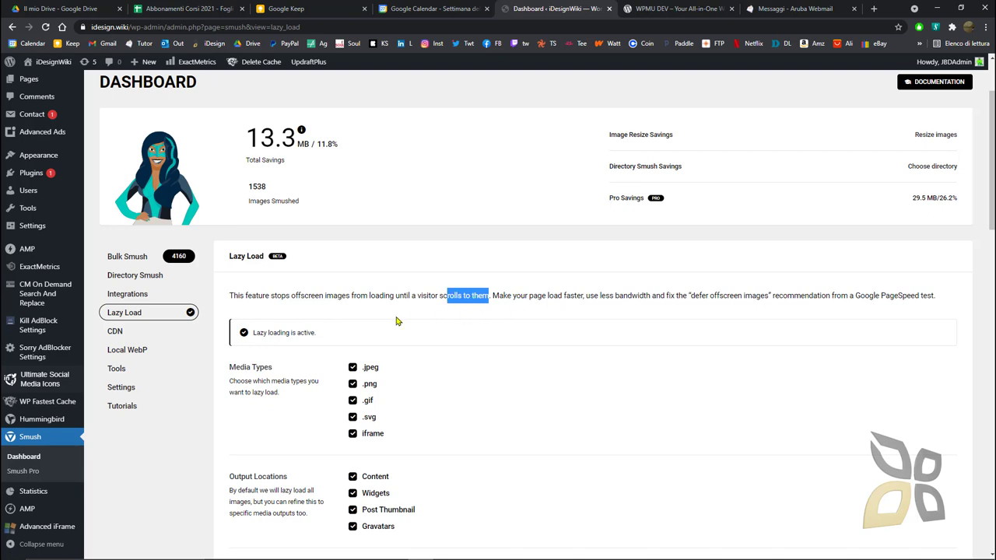
click(549, 301)
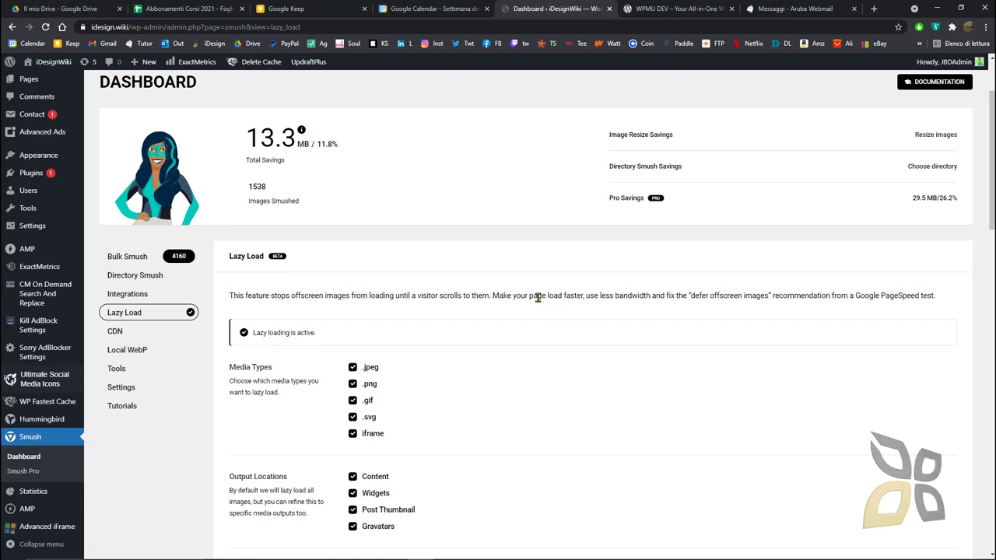
drag(530, 297, 651, 296)
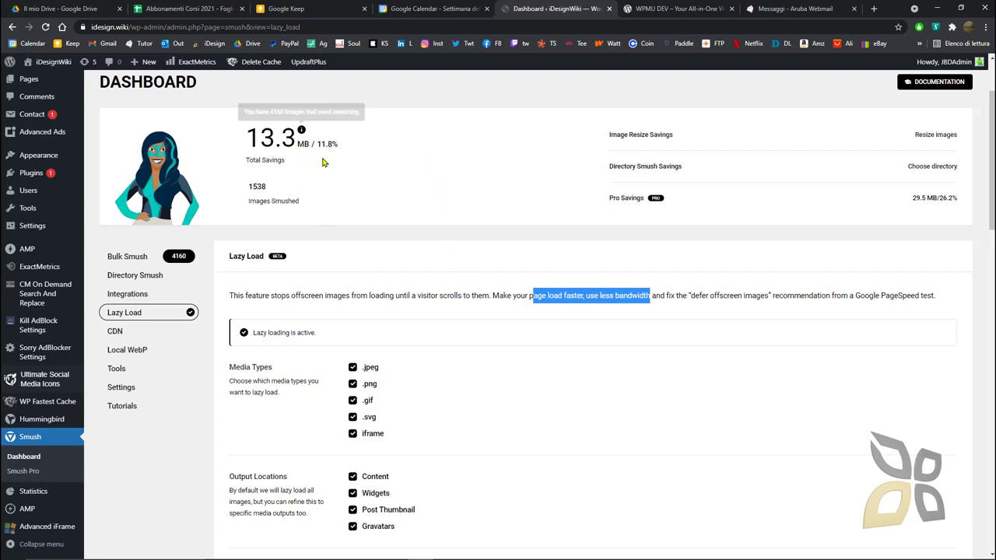
Step: Review the Lazy Load options for media types, output locations, display and animation, post type inclusion or exclusion, and scripts
scroll(438, 207, down, 1)
scroll(438, 207, down, 2)
scroll(455, 209, down, 2)
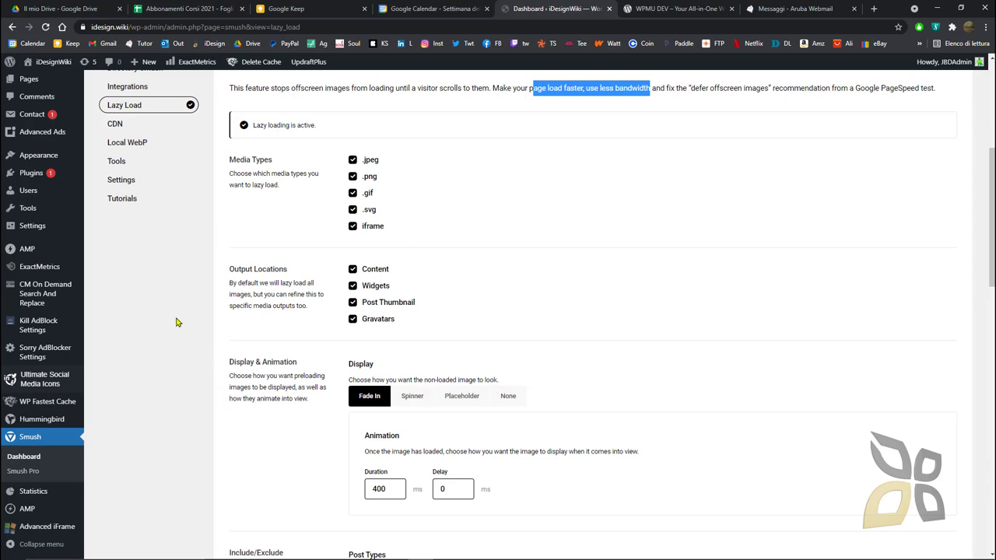
scroll(337, 458, down, 8)
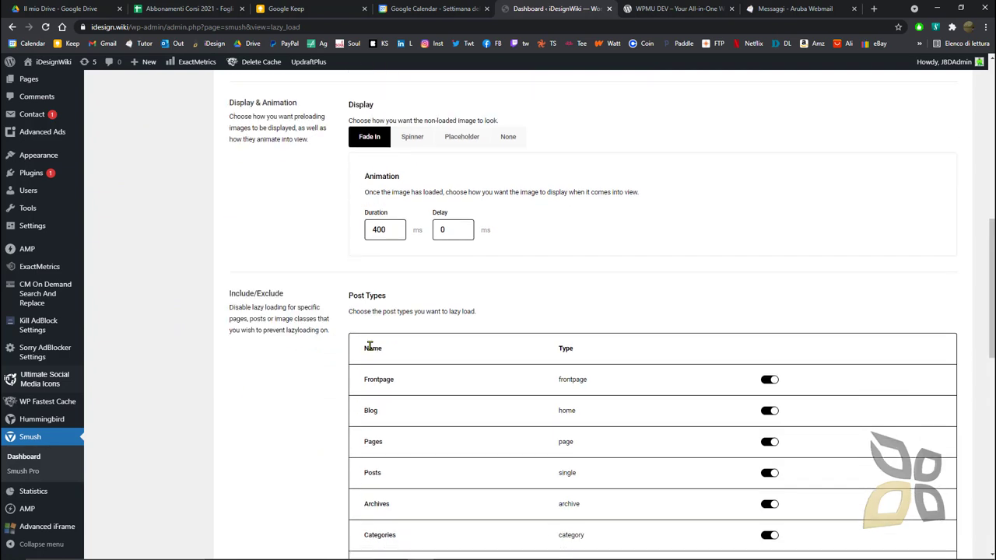
scroll(358, 327, up, 3)
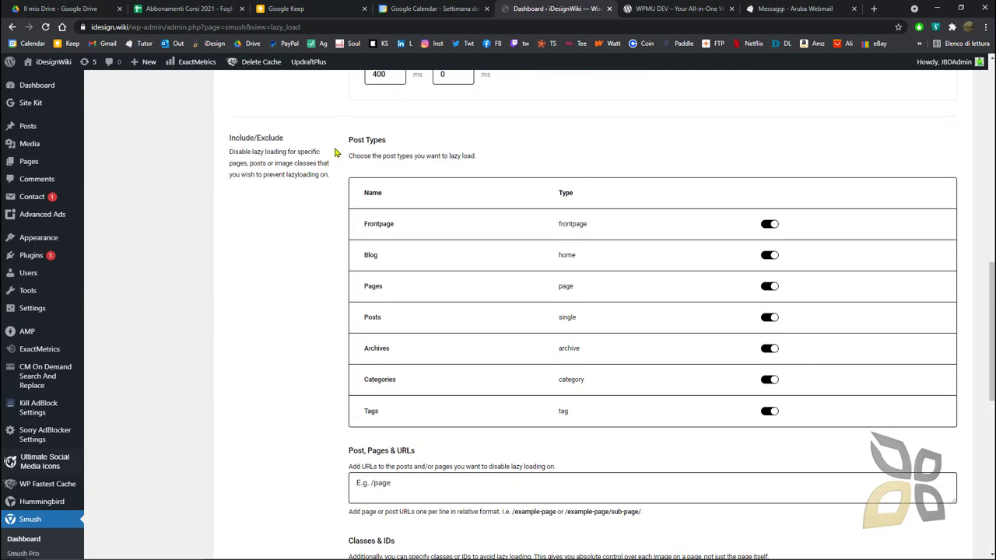
scroll(450, 218, down, 5)
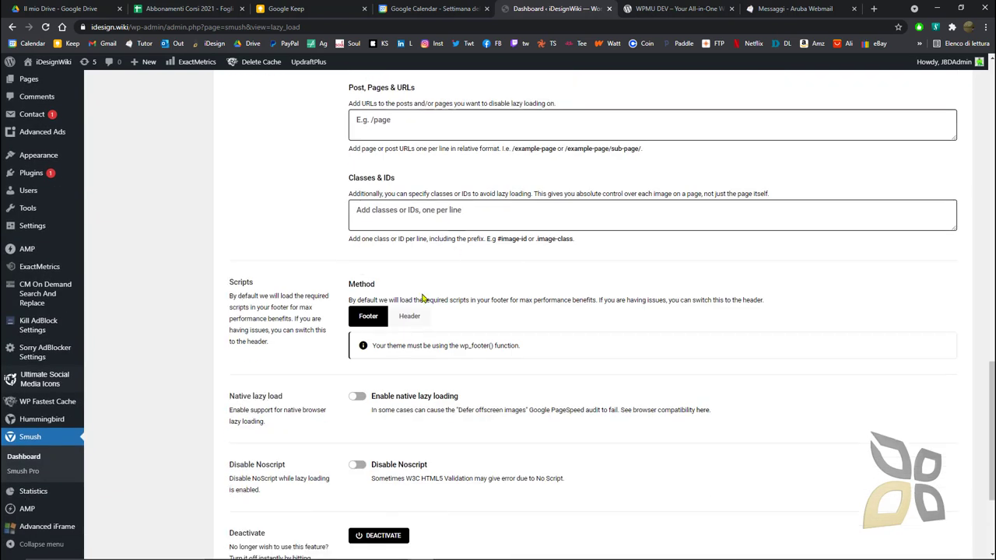
scroll(393, 285, up, 10)
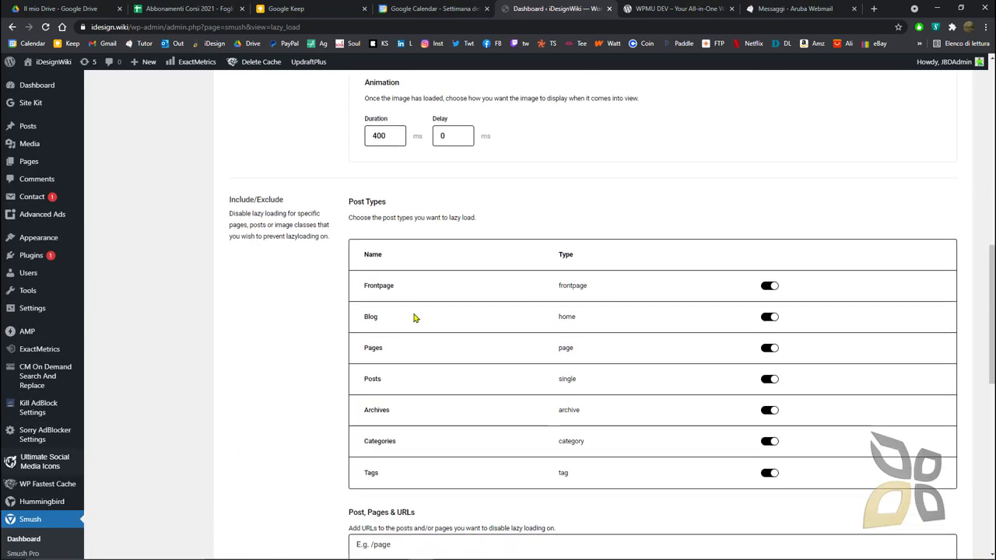
scroll(417, 316, up, 3)
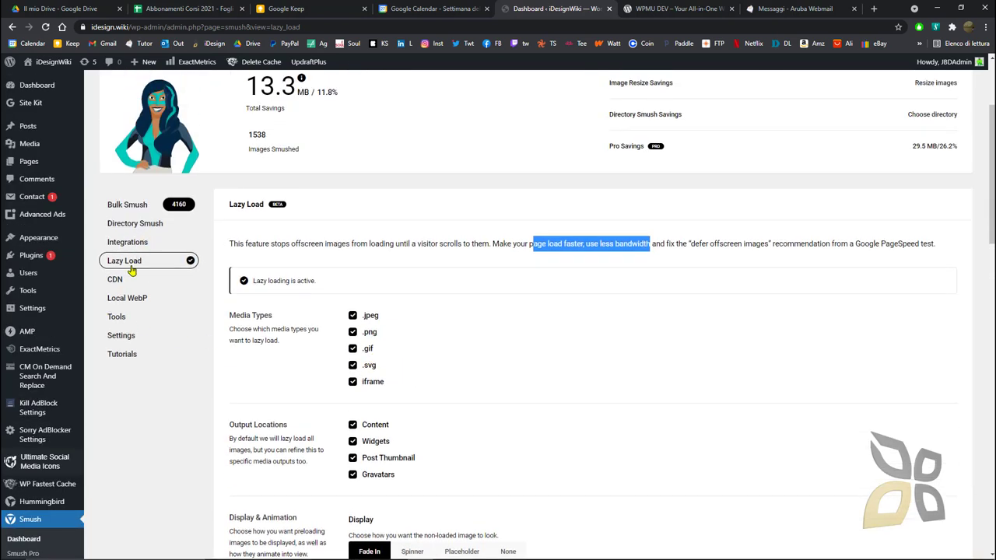
scroll(329, 262, up, 1)
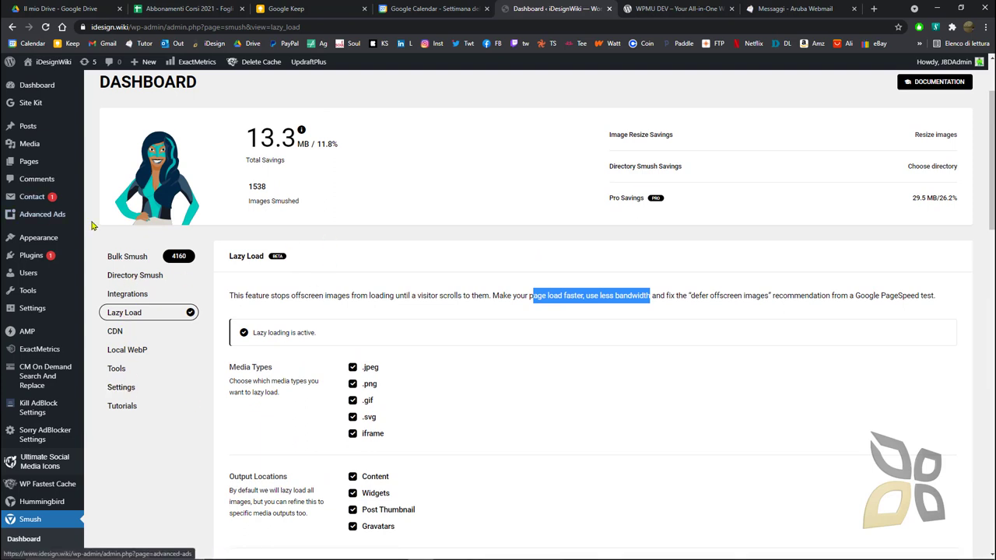
Step: Review Smush's image resize detection and bulk restore tools, and its settings for translations, accessibility, usage tracking and data
click(140, 383)
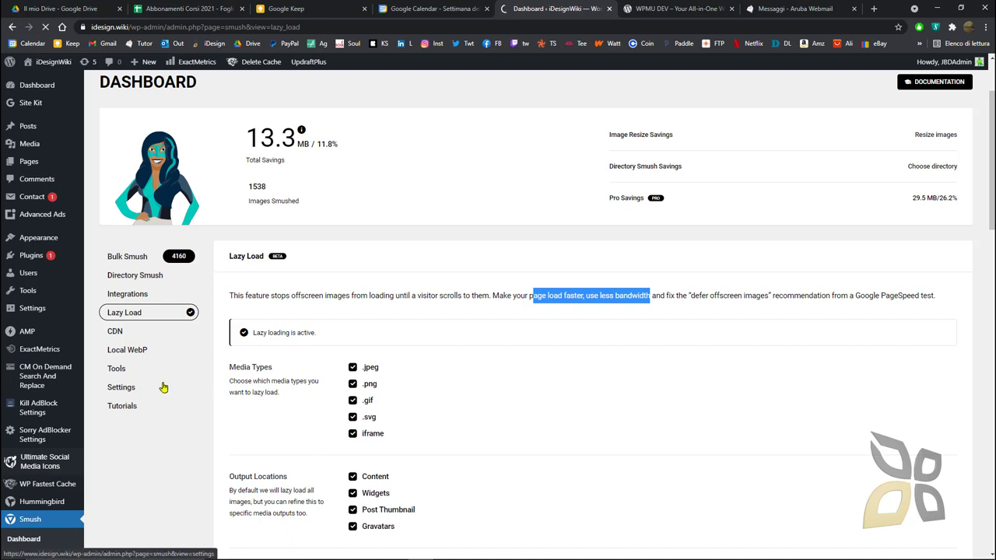
scroll(326, 395, down, 2)
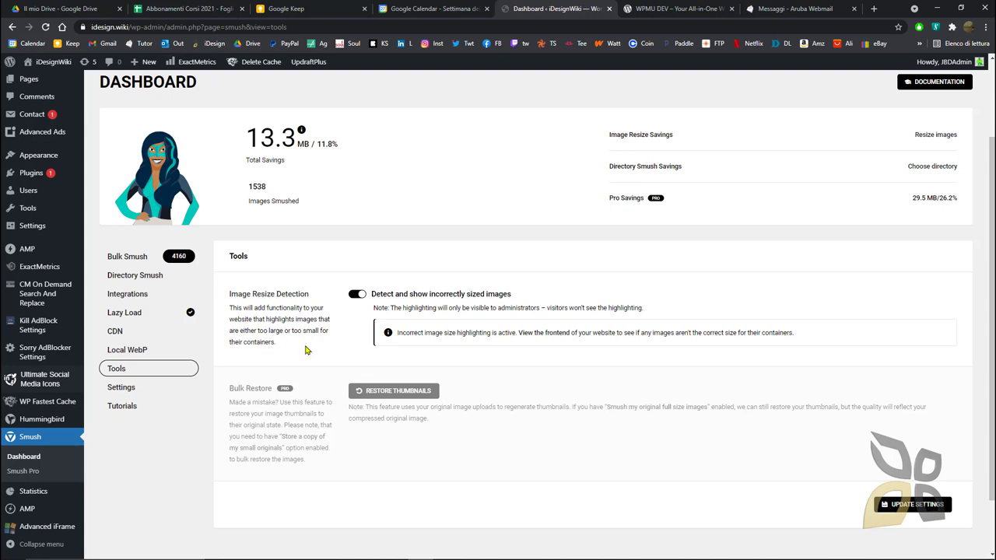
click(132, 387)
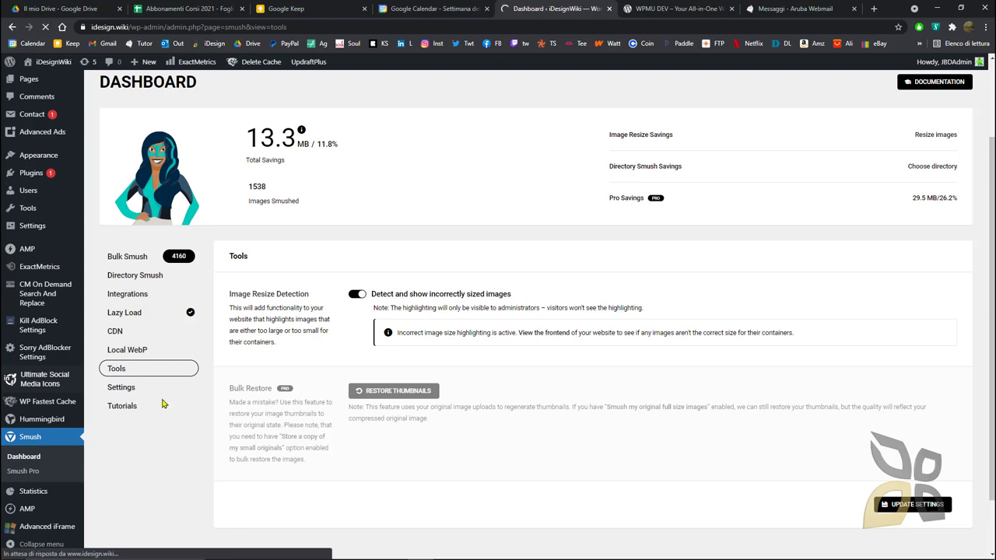
scroll(420, 327, down, 2)
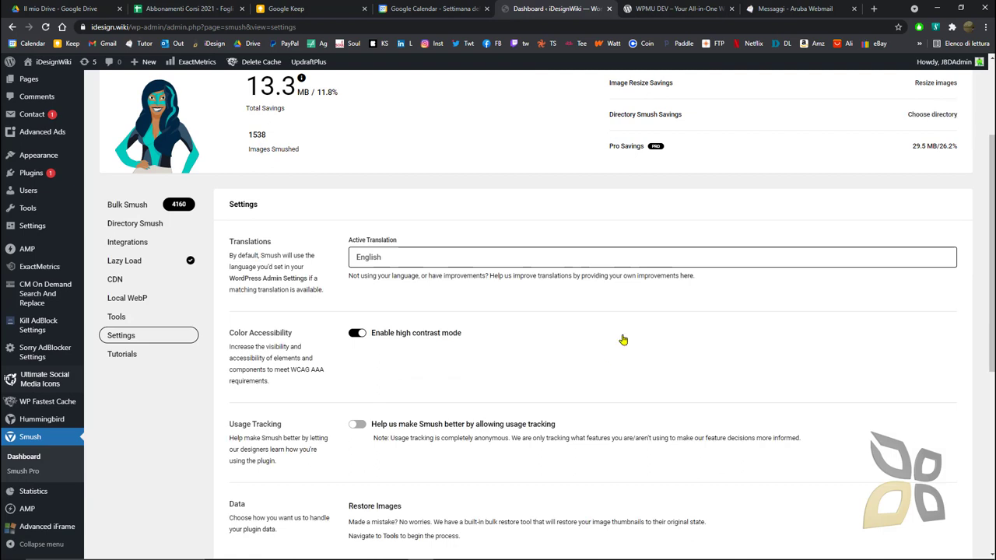
scroll(405, 234, down, 3)
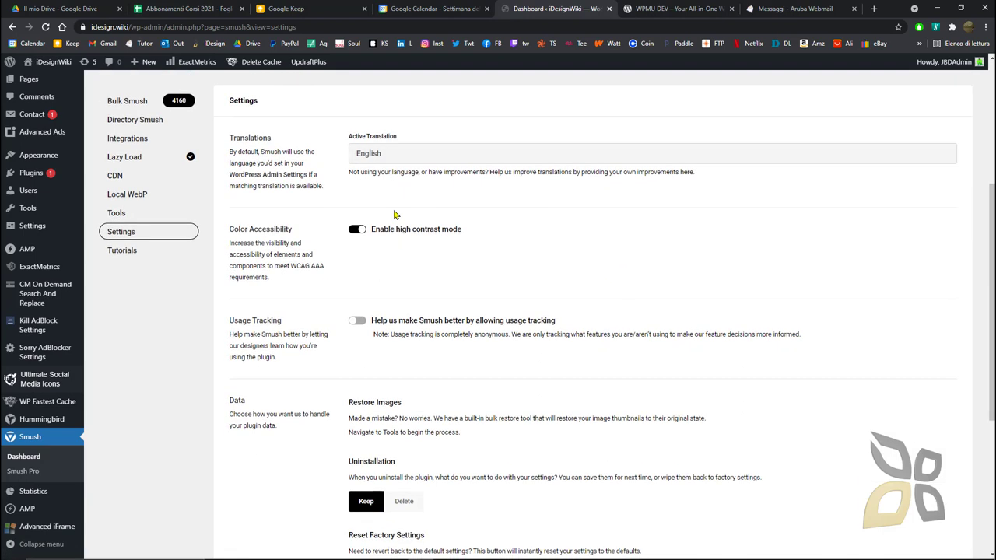
scroll(322, 170, down, 1)
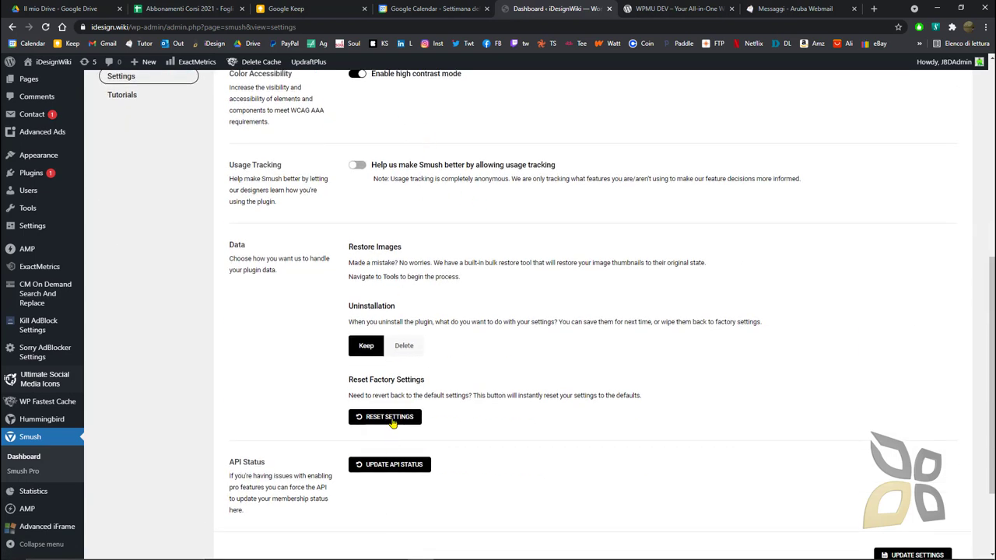
Step: Open Smush's Tutorials section, browse the article cards and return to the savings summary
scroll(329, 422, up, 3)
click(125, 310)
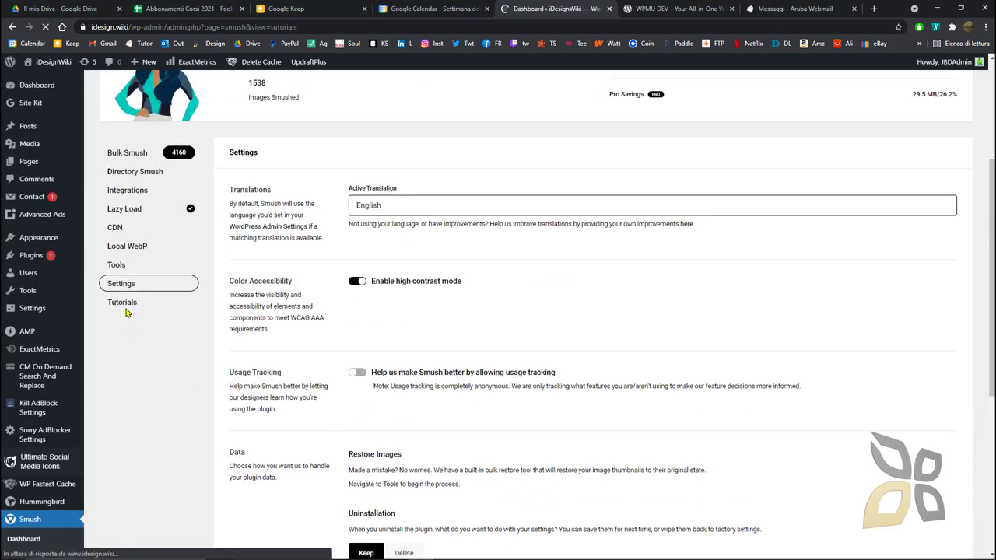
scroll(541, 342, down, 2)
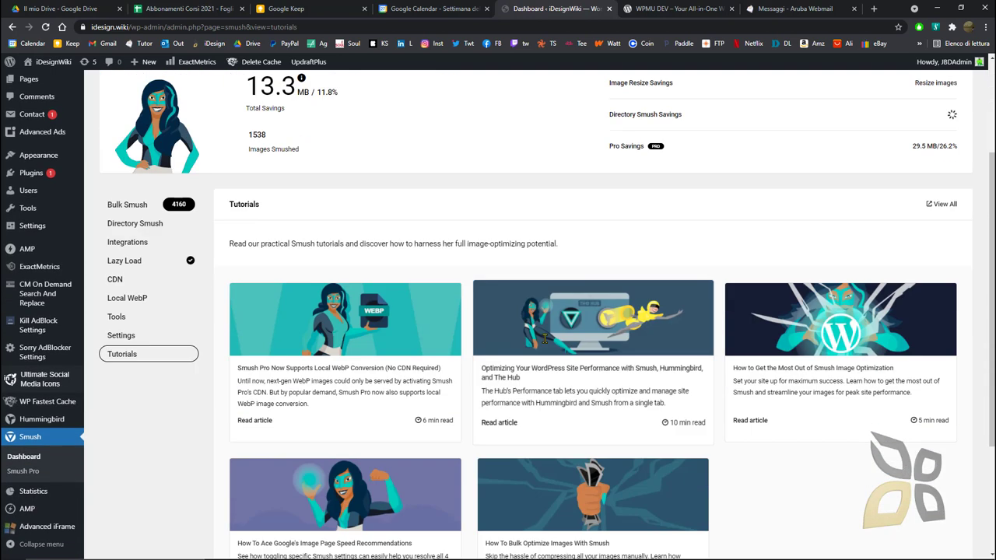
scroll(260, 397, down, 1)
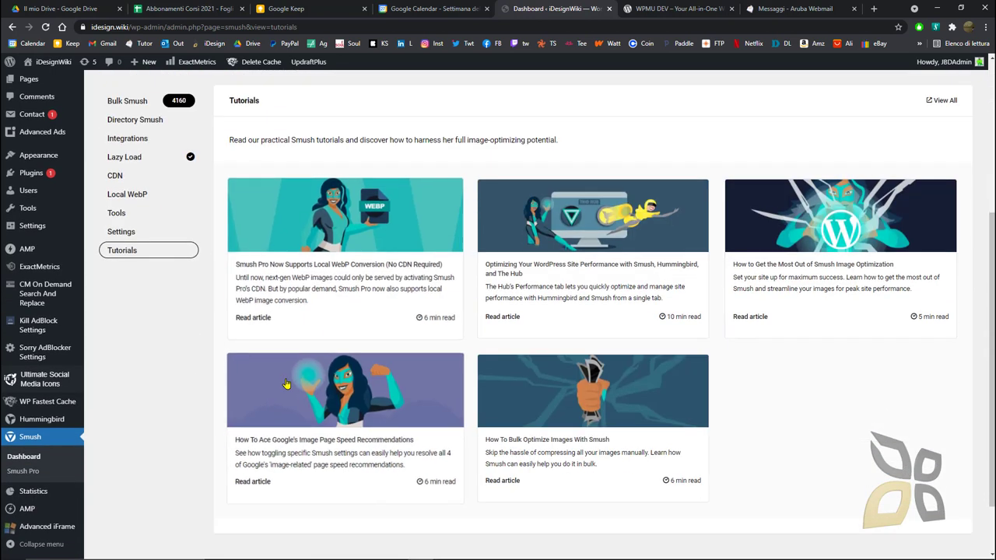
scroll(307, 228, up, 4)
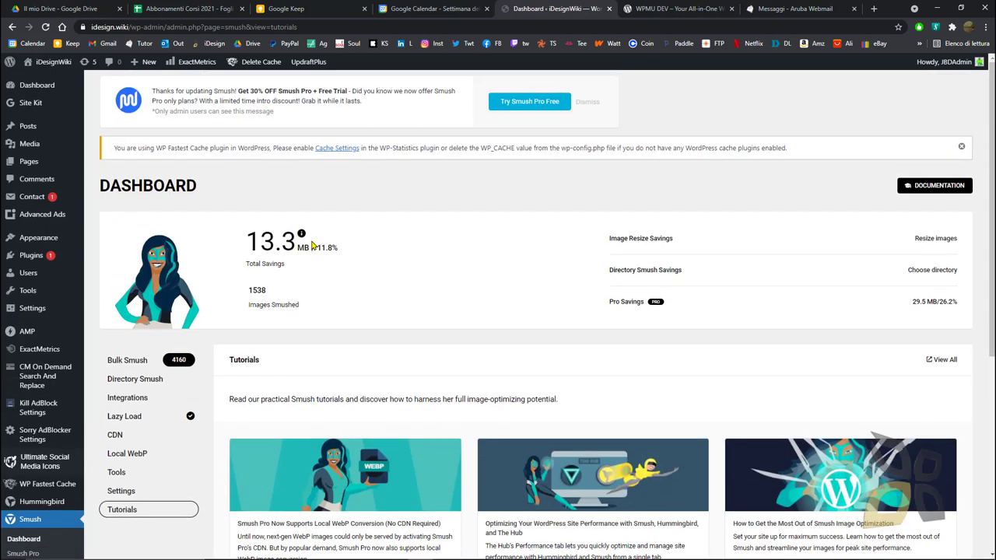